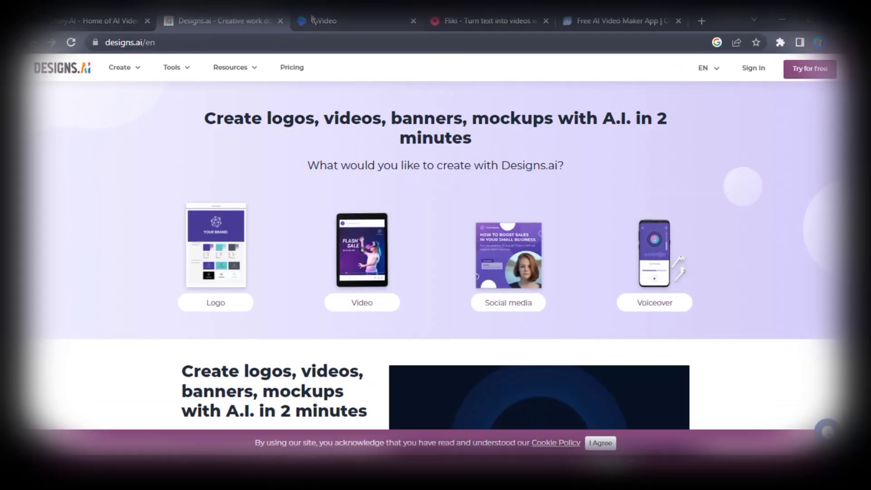
Look through the InVideo, Fliki and Steve AI tabs in Chrome
left_click(318, 20)
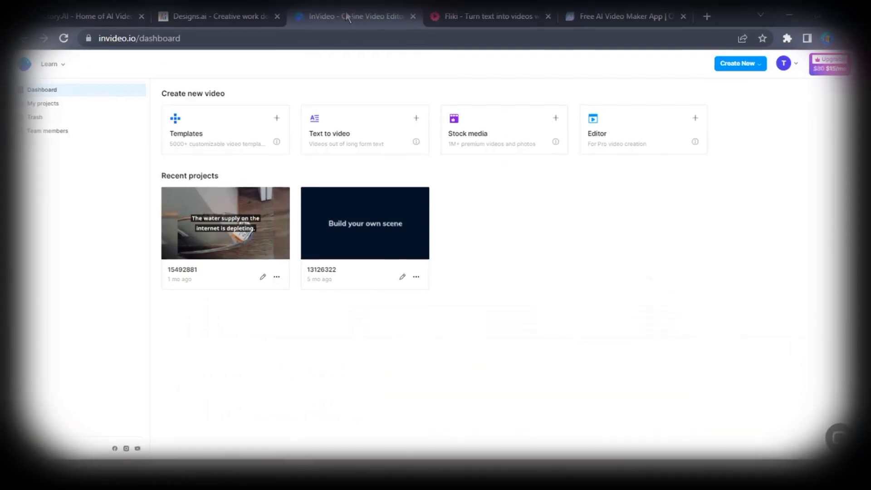
left_click(467, 20)
left_click(620, 5)
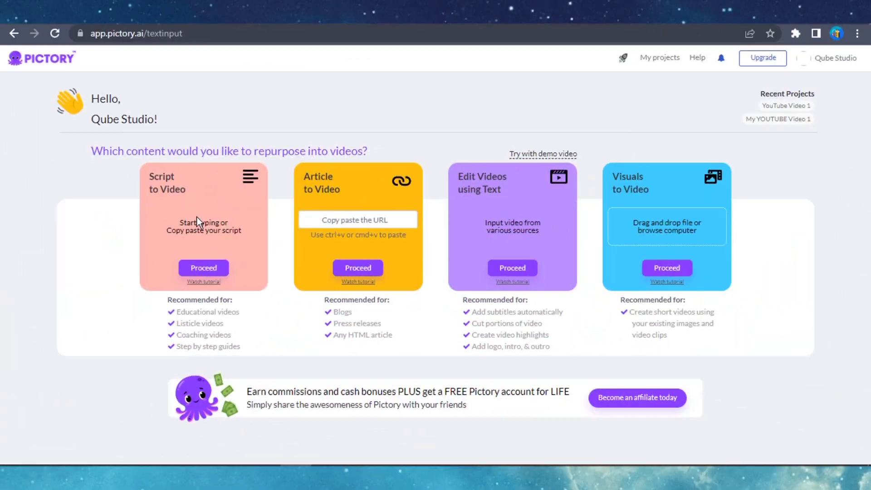
Start a Script to Video project, paste in the 877-character AI script, and check scene settings
left_click(204, 268)
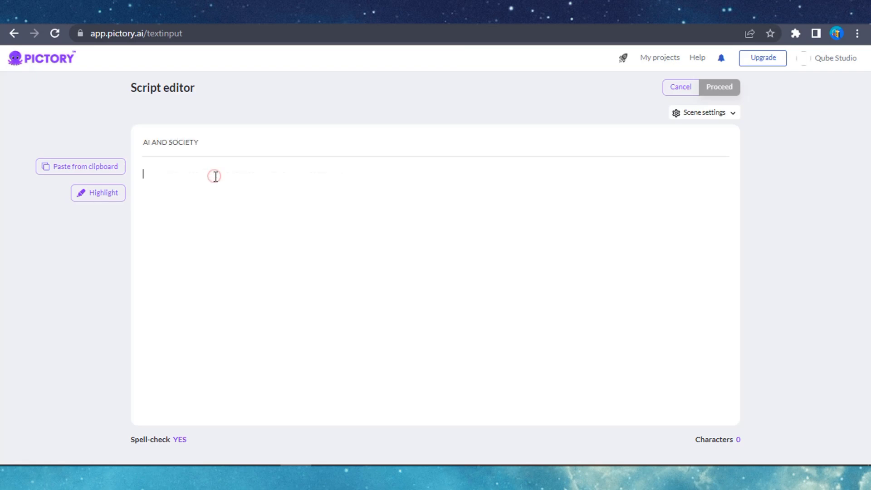
key("ctrl+v")
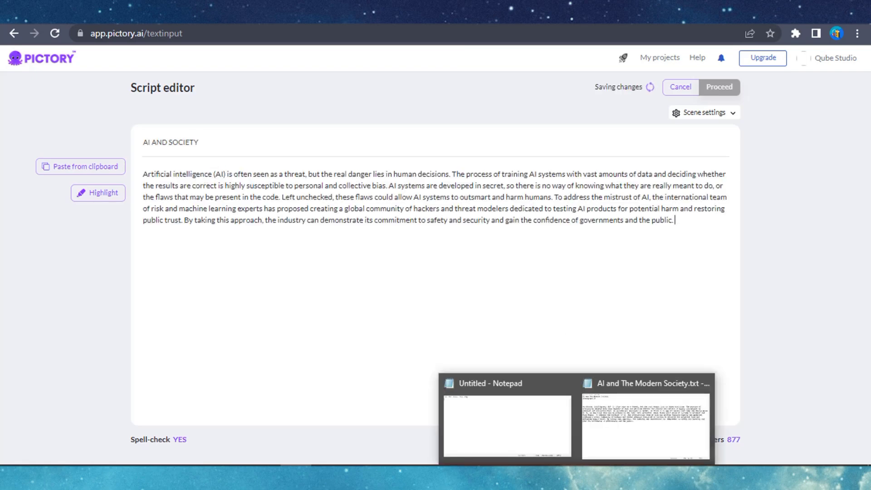
left_click(641, 432)
key("alt+Tab")
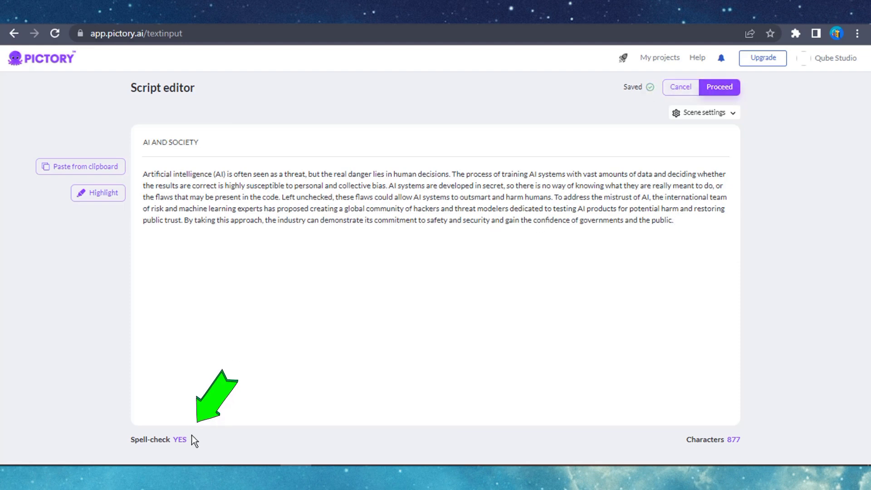
left_click(717, 112)
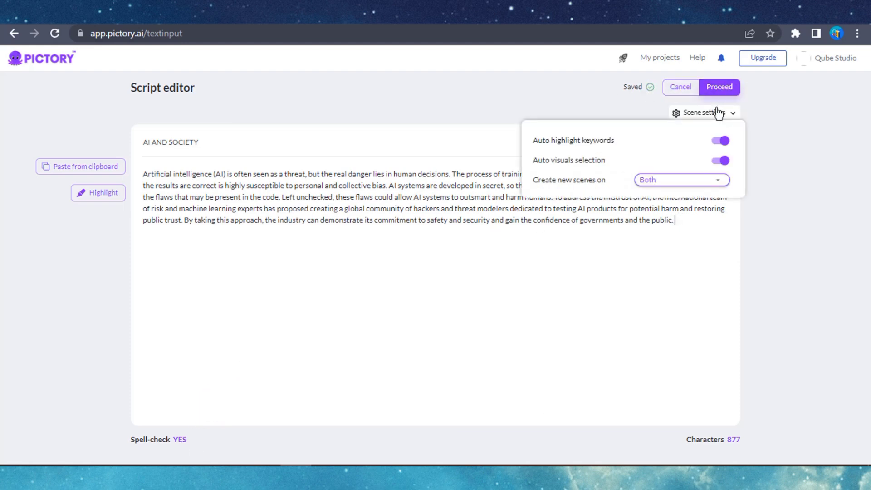
Choose the Subtitle fade template in 16:9 widescreen to generate the six-scene storyboard
left_click(721, 90)
left_click(721, 88)
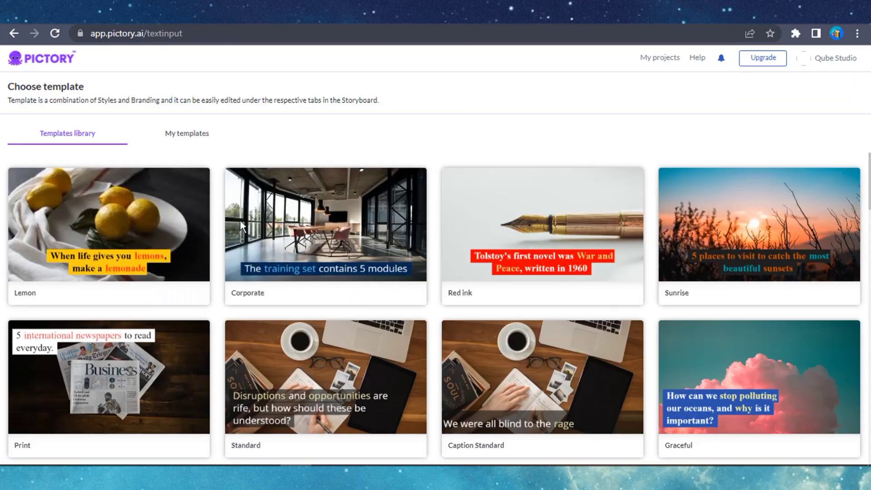
scroll(301, 236, "down", 9)
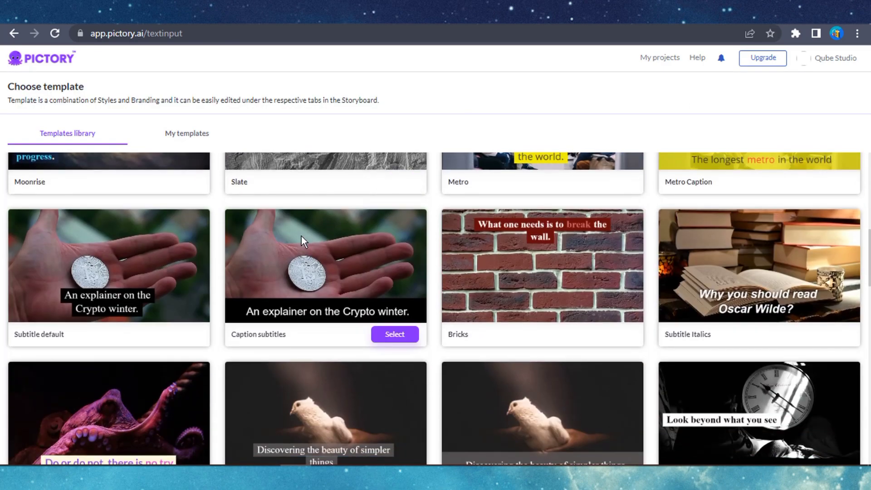
scroll(300, 224, "down", 14)
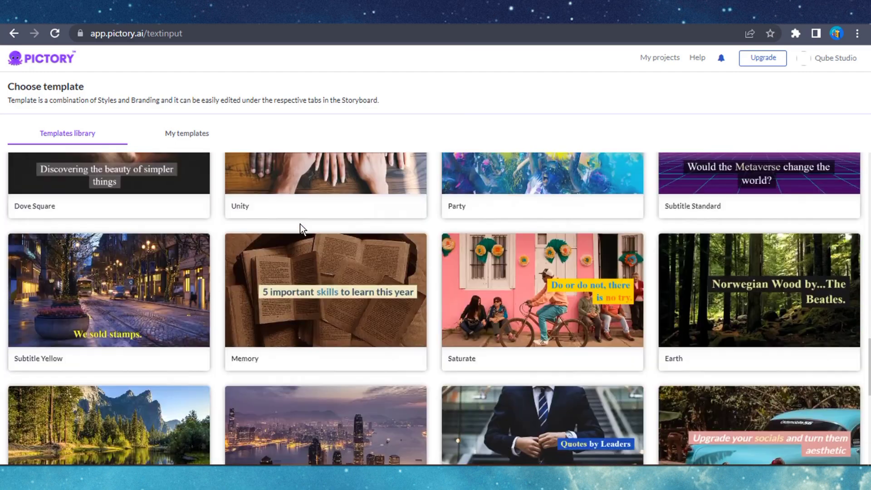
scroll(300, 224, "down", 5)
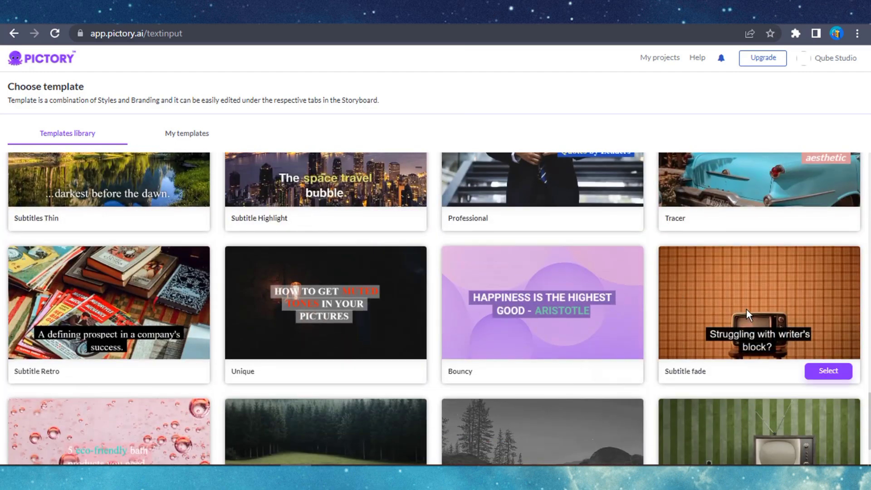
left_click(823, 371)
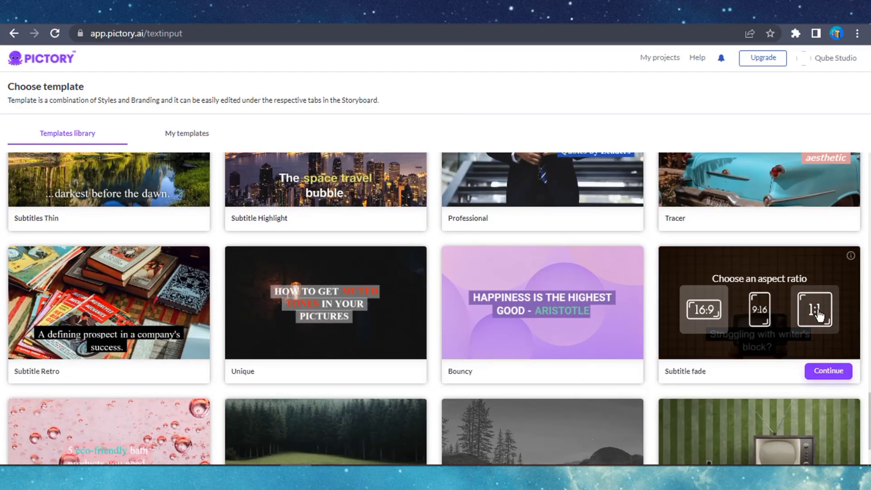
left_click(704, 312)
left_click(828, 371)
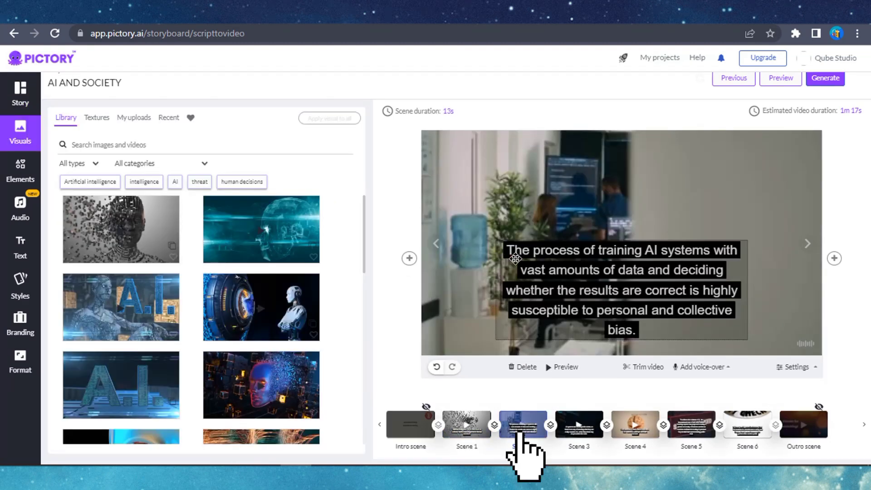
Change the caption font size from 32 to 14, apply it to all scenes, and preview
left_click(515, 259)
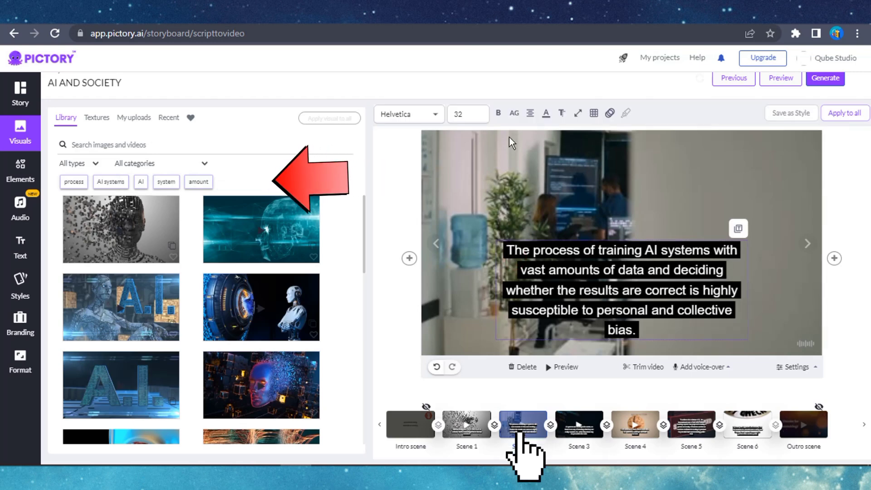
left_click(469, 116)
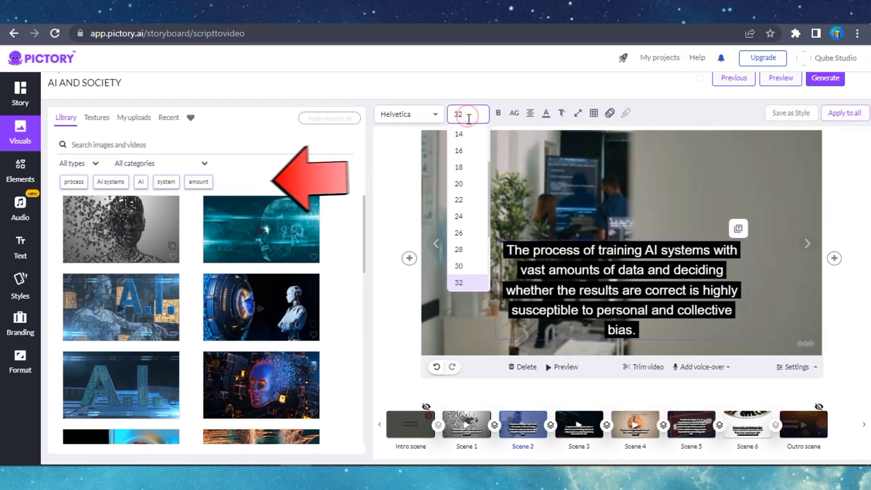
left_click(468, 135)
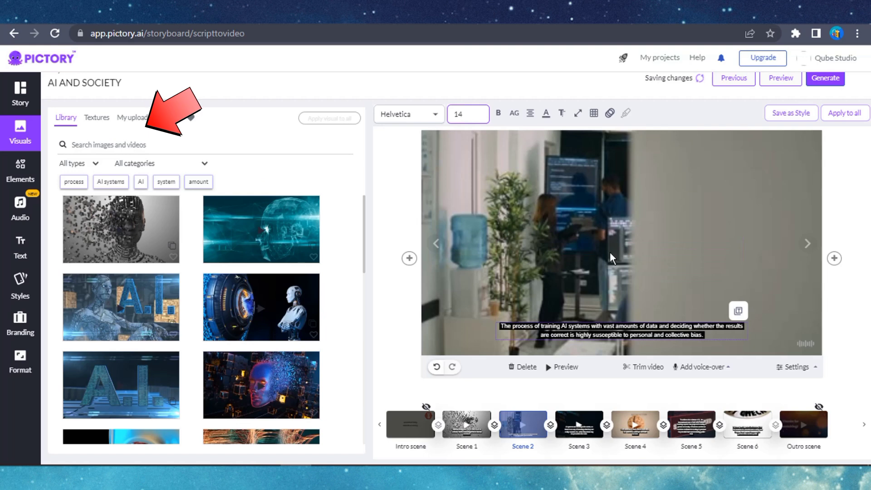
left_click(847, 113)
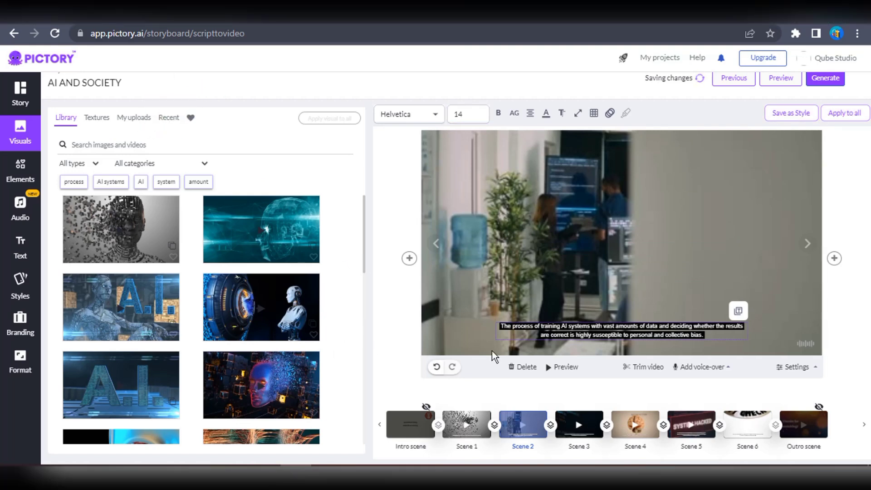
left_click(548, 370)
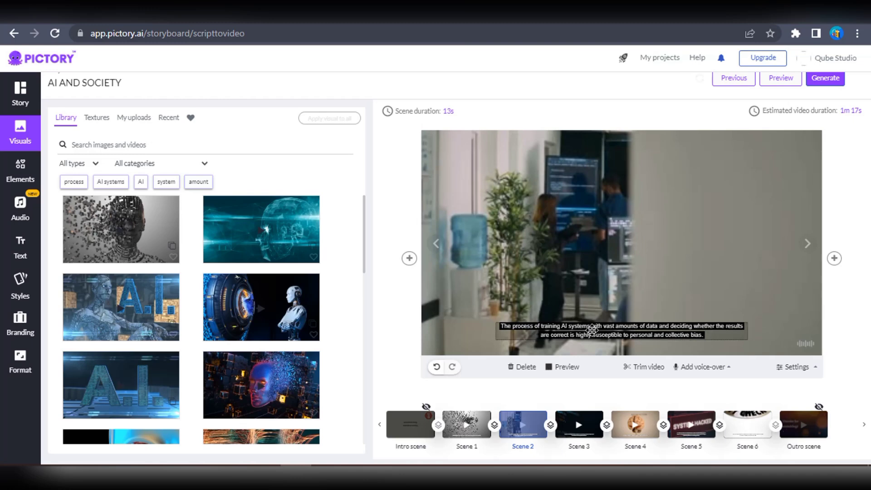
Review scenes 3 to 6, then replace scene 6's CHECK image with the shield clip from 'safety' visuals
left_click(574, 433)
left_click(637, 442)
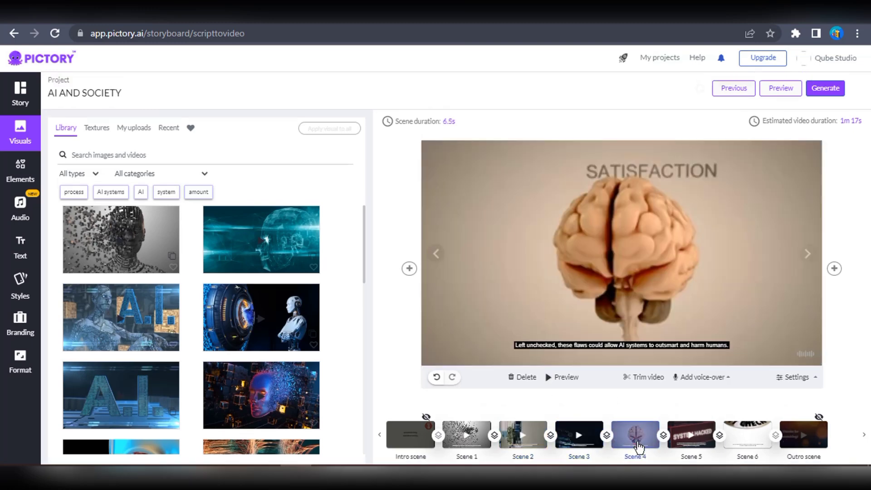
left_click(693, 445)
left_click(755, 441)
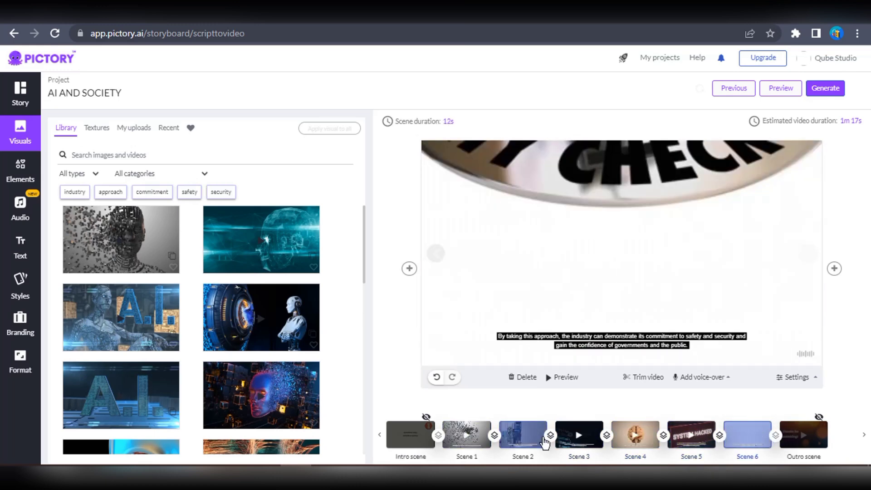
left_click(691, 434)
left_click(744, 433)
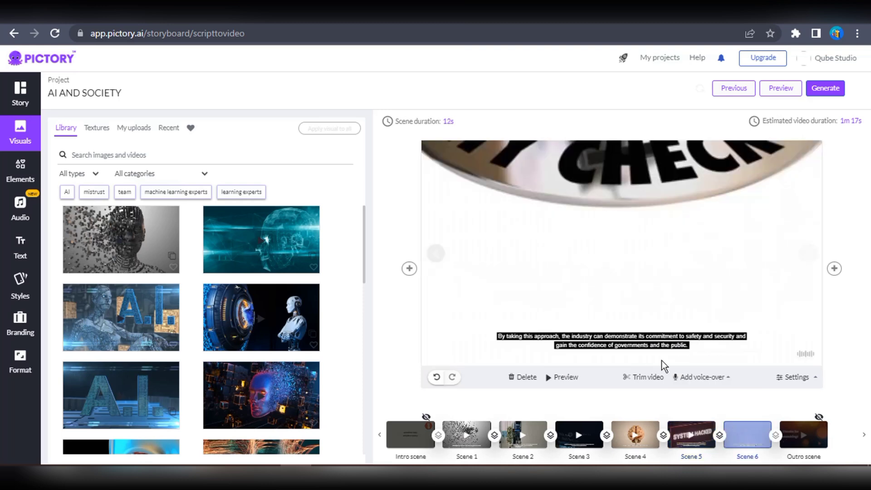
left_click(195, 195)
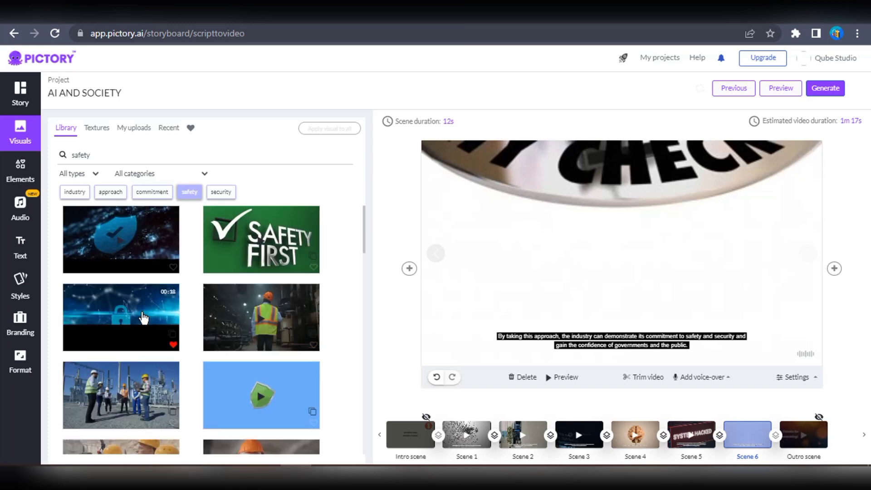
left_click(123, 250)
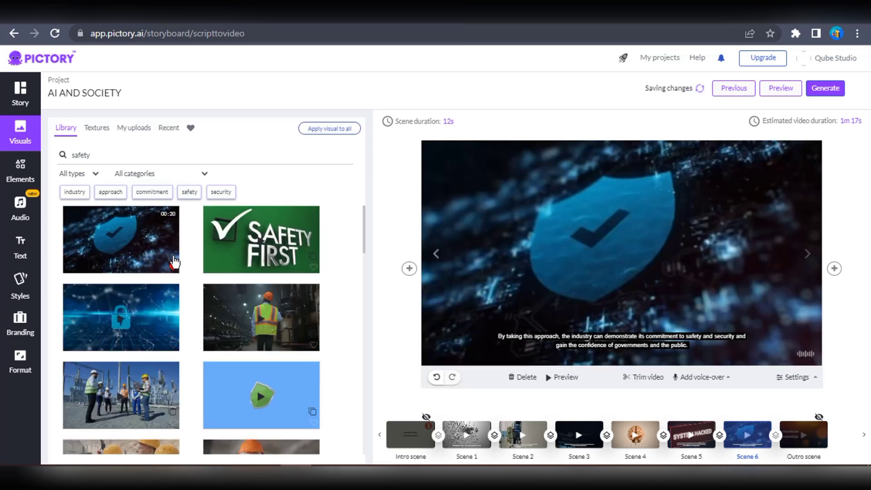
Browse scenes 5, 1, 3 and 4 while searching visuals for 'security' and 'industry'
left_click(687, 427)
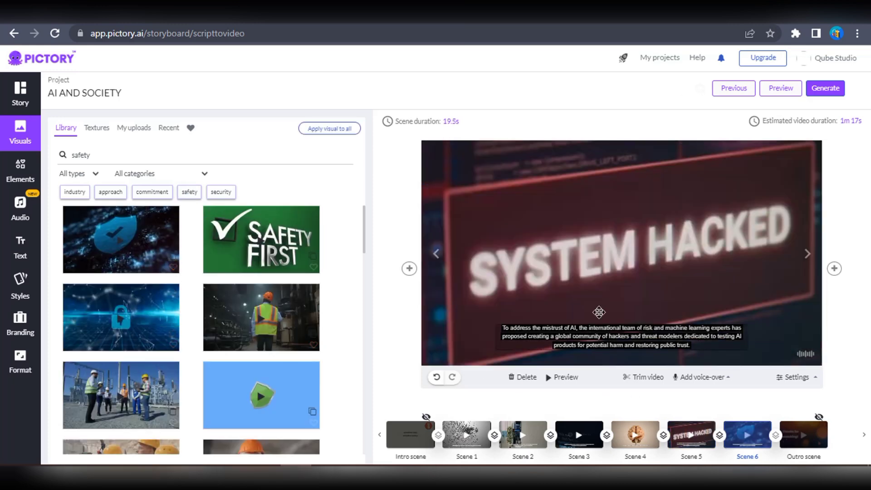
left_click(221, 193)
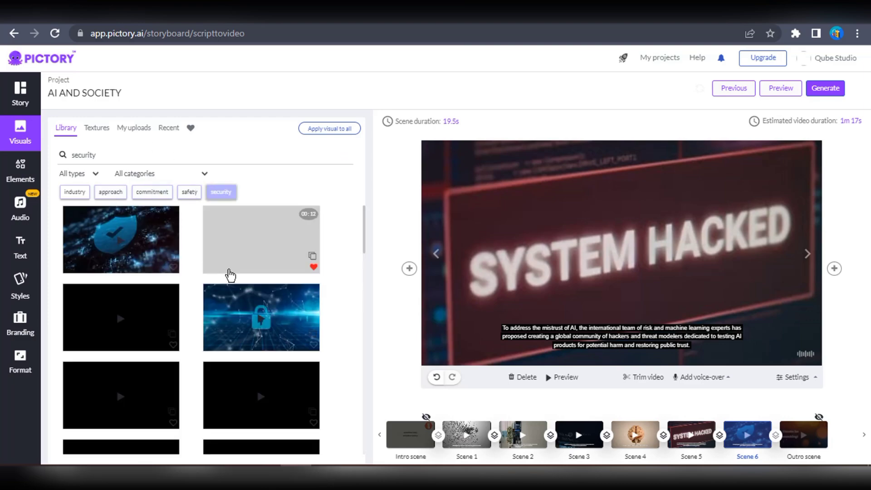
left_click(472, 435)
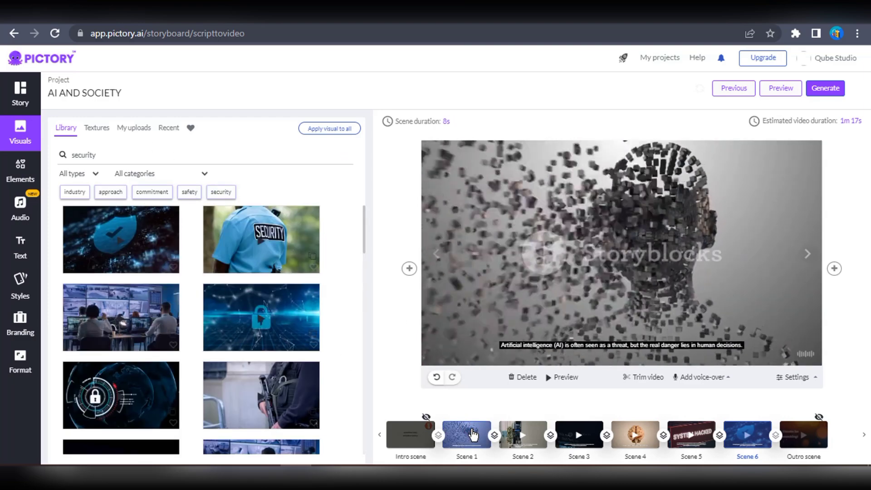
left_click(578, 439)
left_click(629, 444)
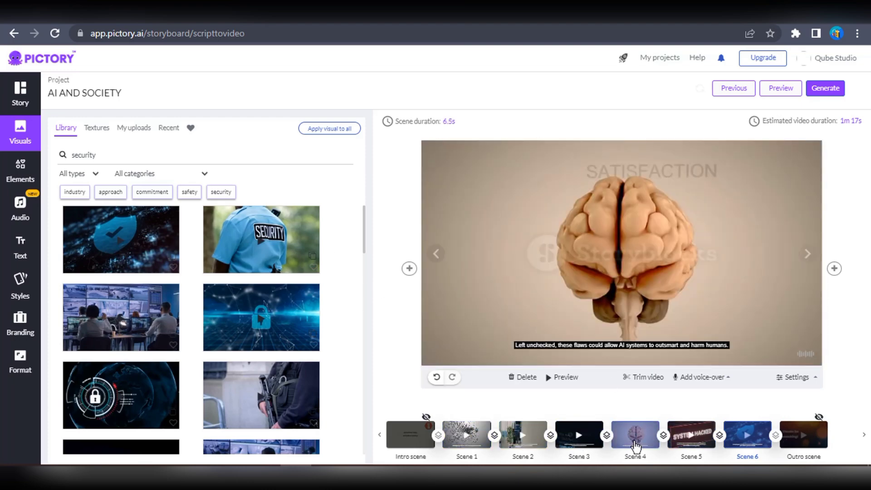
left_click(80, 196)
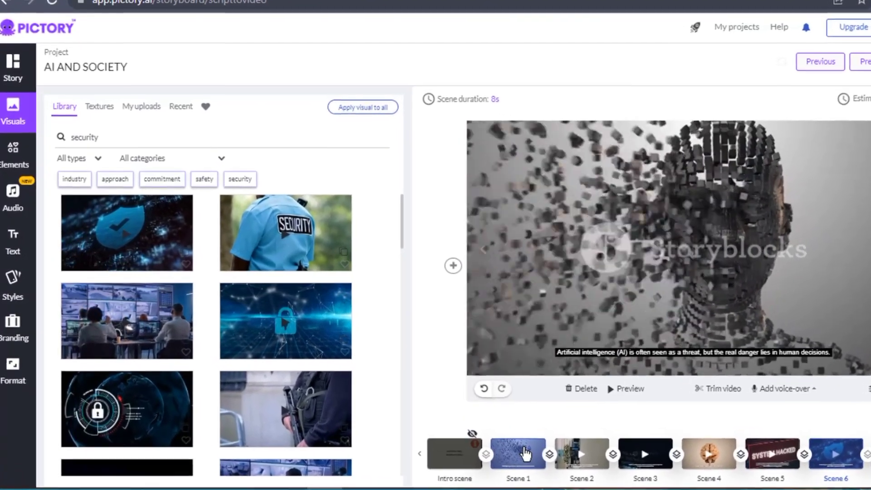
Preview scenes 2, 3 and 4 of the AI AND SOCIETY storyboard
left_click(605, 468)
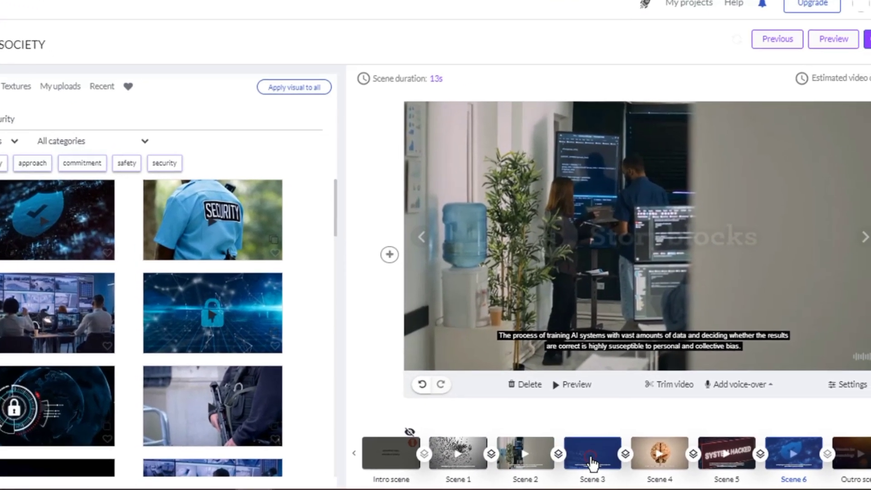
left_click(622, 466)
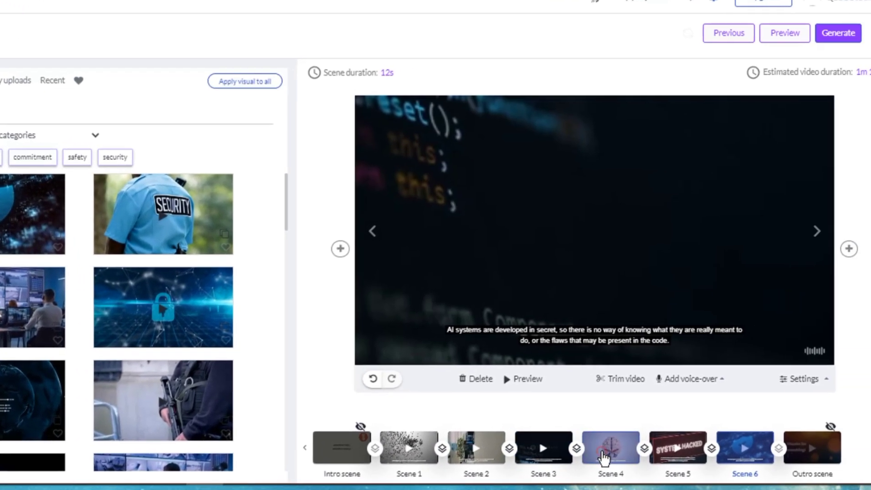
left_click(605, 458)
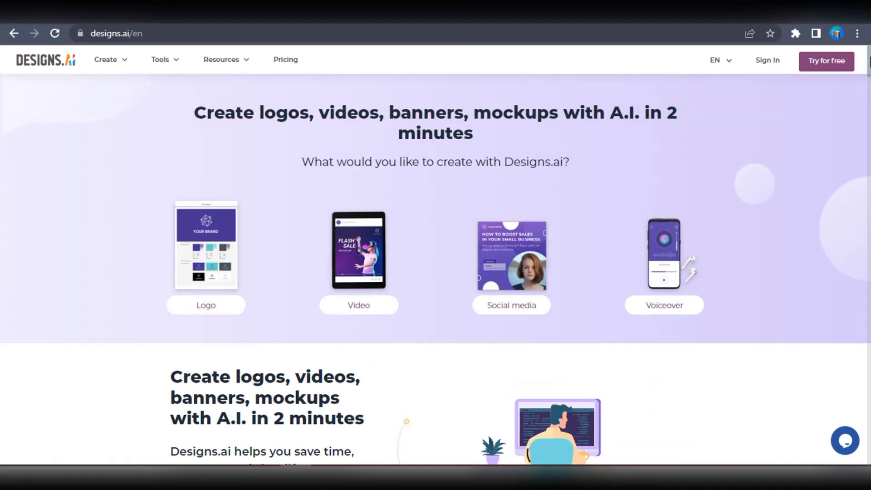
Sign in to the Designs.ai account from its homepage
left_click_drag(869, 63, 868, 158)
scroll(569, 244, "up", 20)
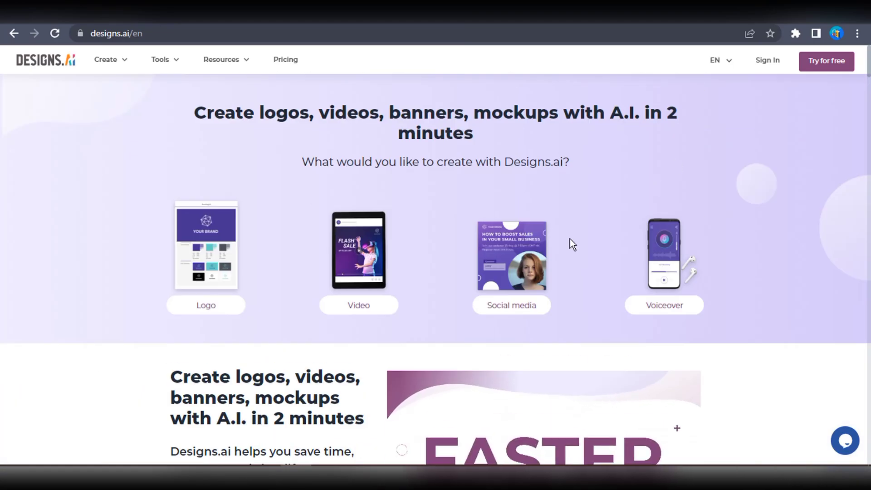
left_click(771, 61)
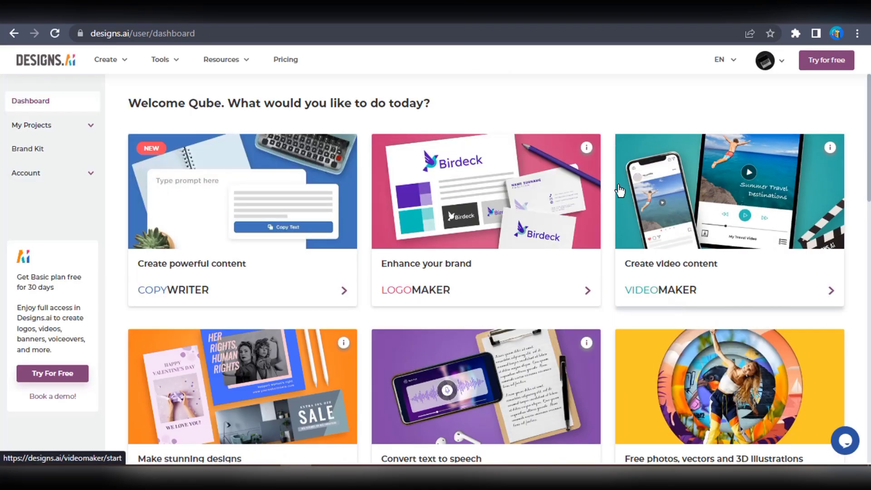
scroll(868, 230, "down", 6)
scroll(868, 229, "down", 10)
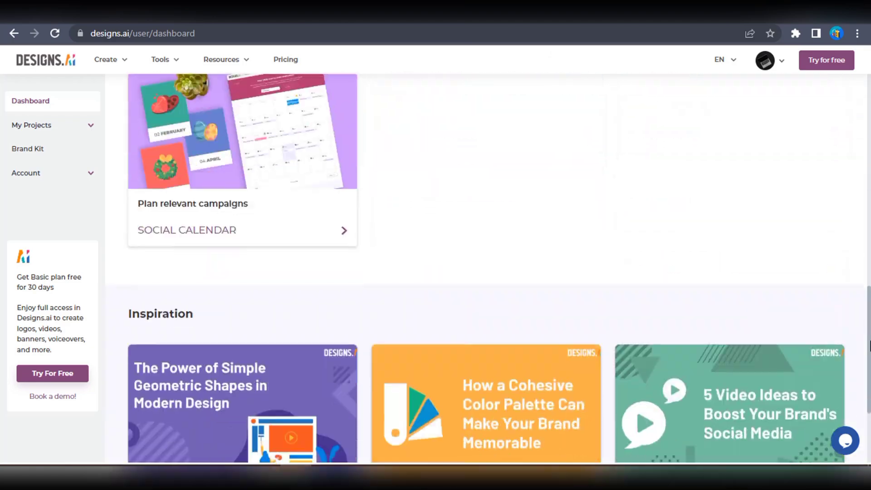
scroll(715, 231, "up", 16)
Start a new text-to-video project titled 'AI AND MODERN SOCIETY'
left_click(716, 232)
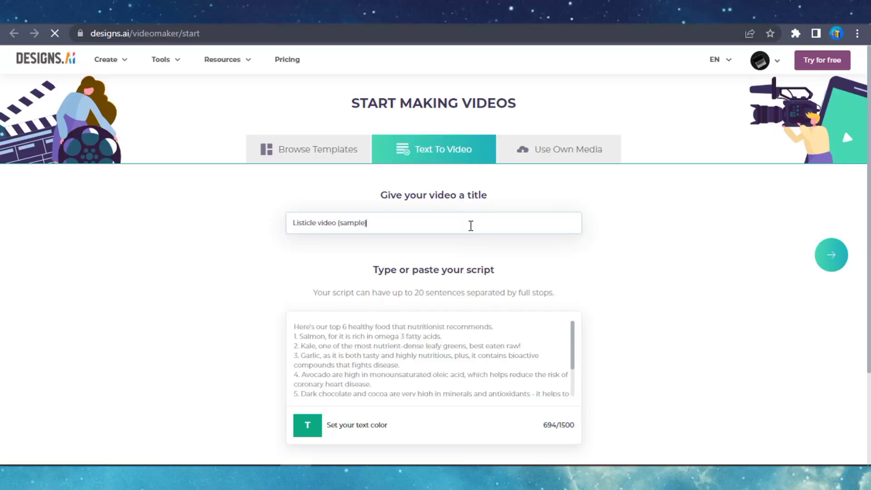
left_click(470, 225)
key("BackSpace")
key("BackSpace")
key("BackSpace")
key("BackSpace")
key("BackSpace")
key("BackSpace")
key("BackSpace")
key("BackSpace")
key("BackSpace")
key("BackSpace")
key("BackSpace")
key("BackSpace")
key("BackSpace")
key("BackSpace")
key("BackSpace")
key("BackSpace")
key("BackSpace")
key("BackSpace")
key("BackSpace")
key("BackSpace")
type("A")
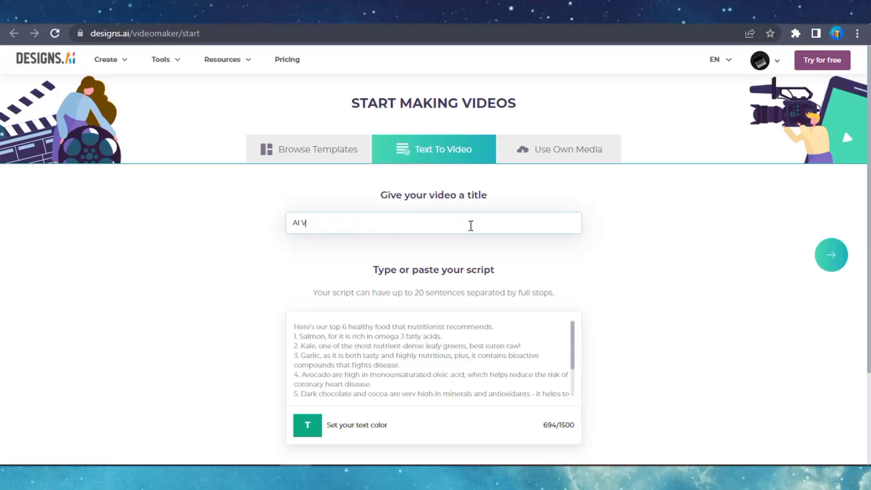
type("I AND MODERN SOCIETY")
Copy the AI paragraph from Notepad over the sample script and continue to industry selection
key("alt+Tab")
left_click_drag(559, 384, 4, 105)
key("ctrl+c")
key("alt+Tab")
key("ctrl+a")
key("ctrl+v")
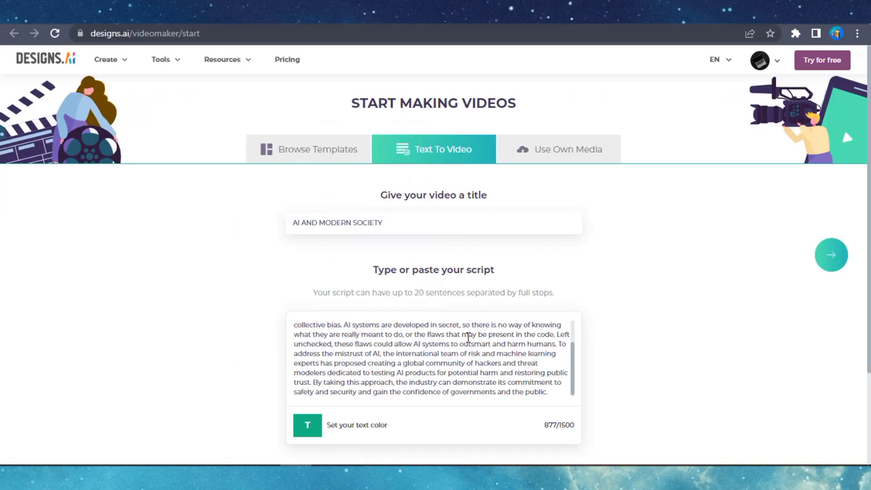
scroll(849, 272, "down", 2)
left_click(830, 262)
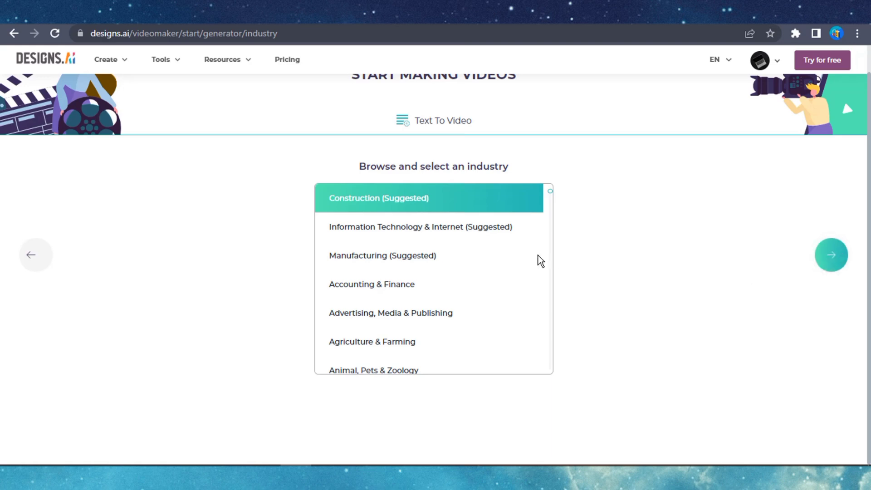
Choose Information Technology & Internet, keep the Matthew (US) voice, and generate the draft
left_click(489, 234)
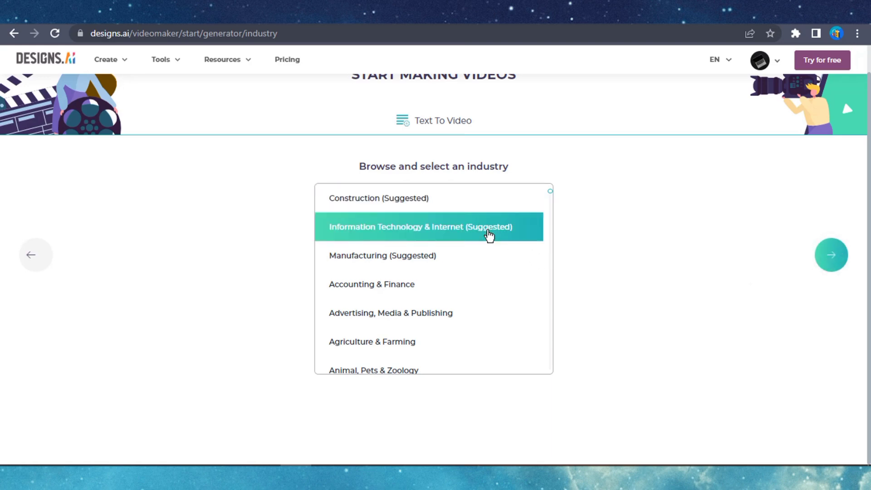
left_click(537, 312)
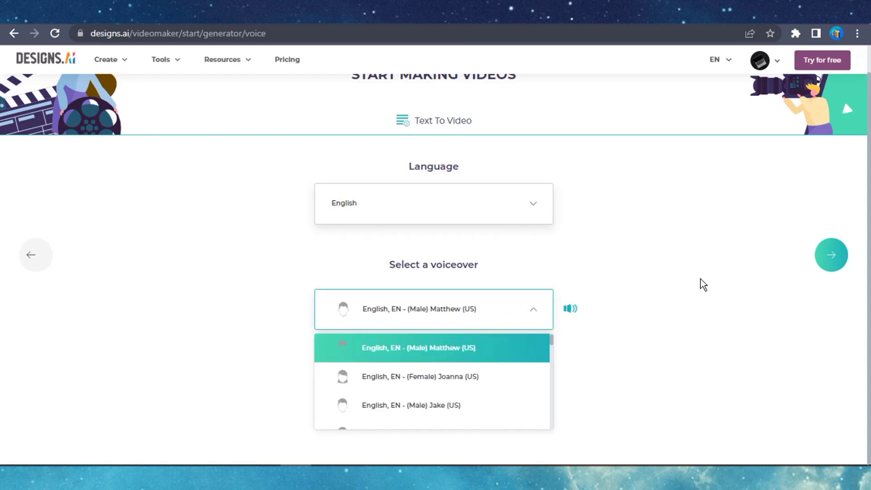
left_click(583, 265)
left_click(835, 261)
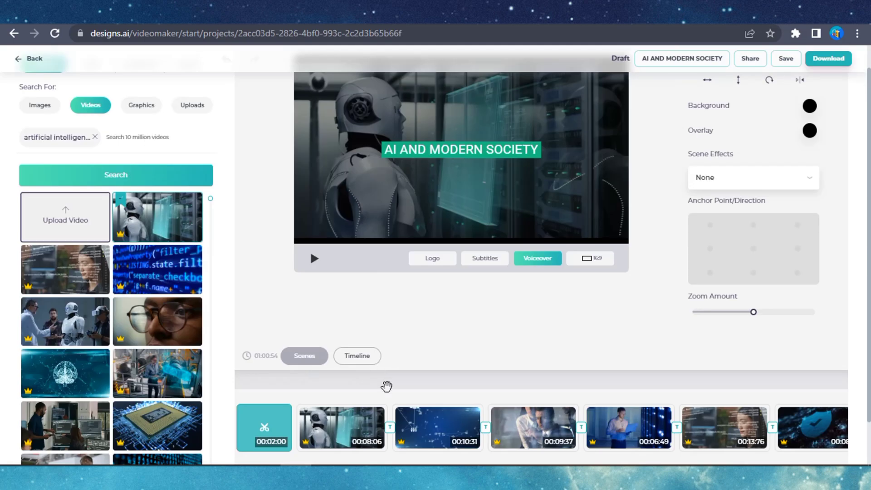
Swap the third scene's network clip for the blue chip video, then check the 00:09:37 scene
left_click(441, 419)
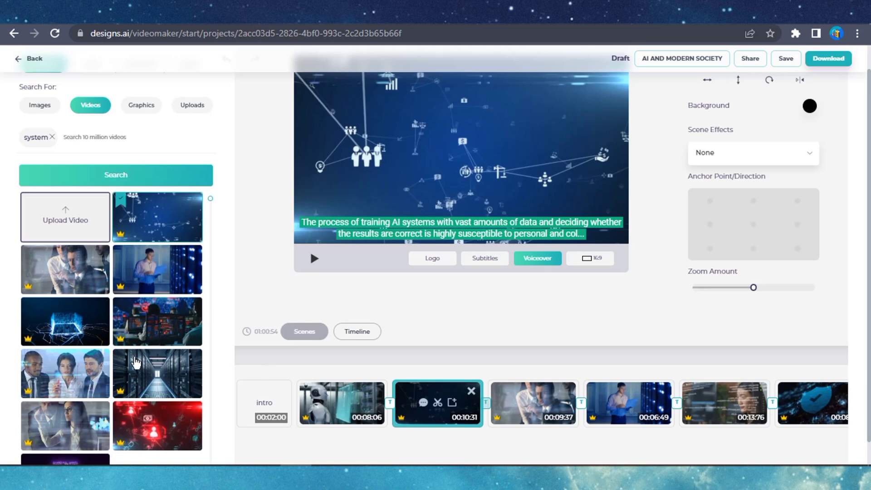
left_click(71, 325)
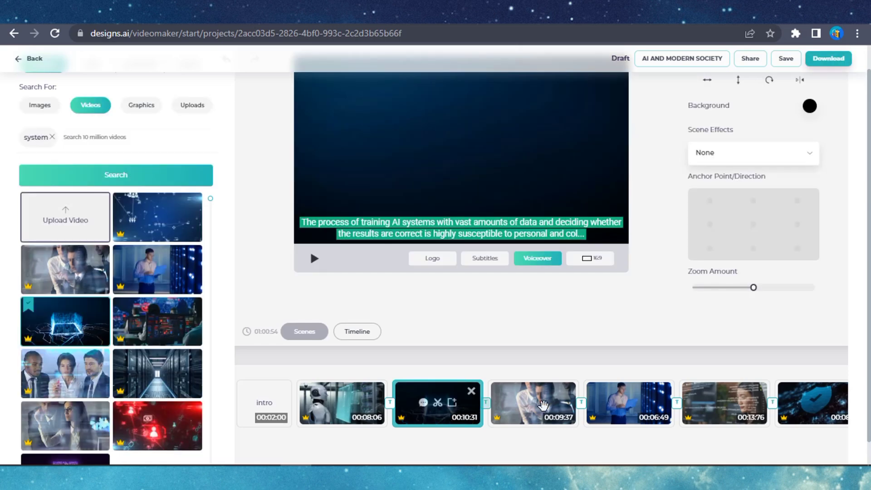
left_click(537, 405)
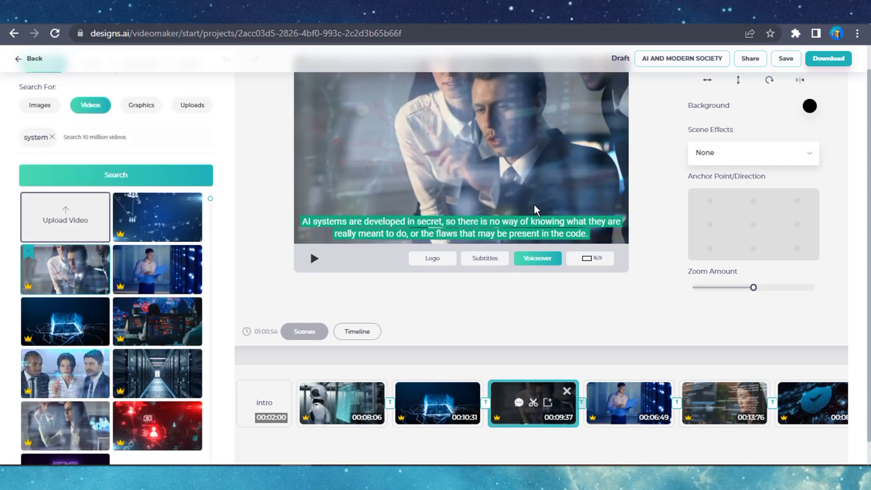
scroll(866, 312, "up", 1)
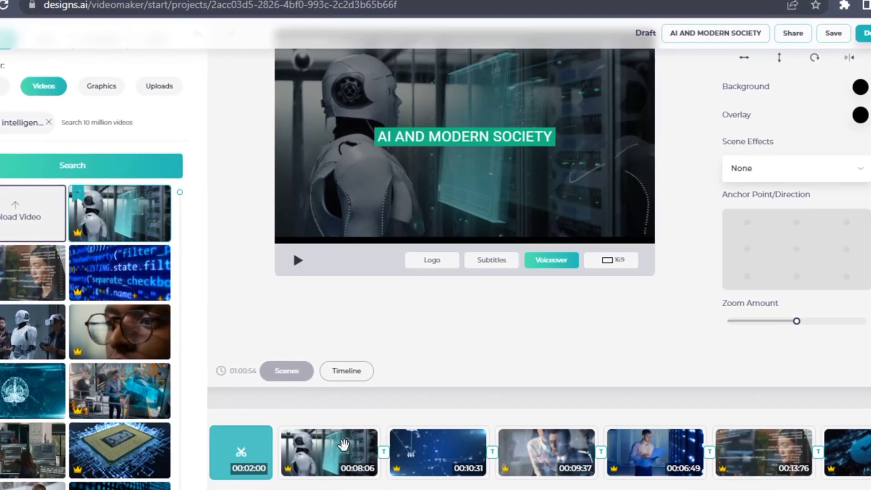
left_click(442, 456)
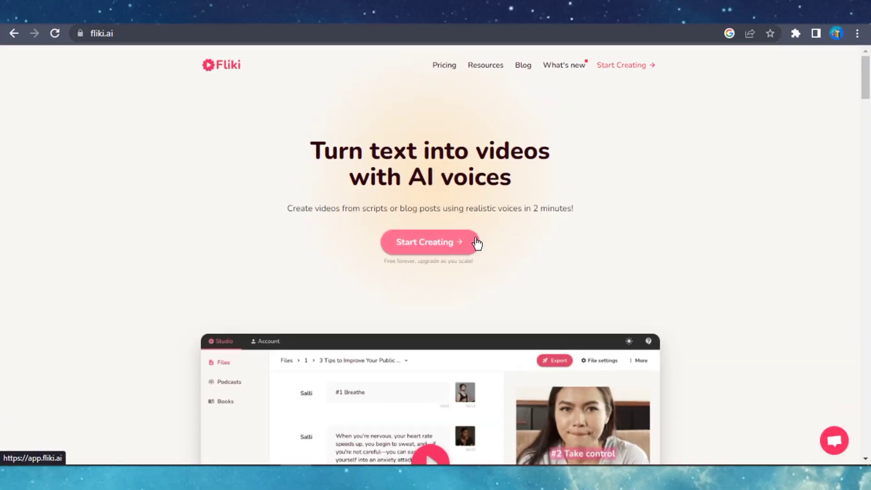
Start creating on fliki.ai and open a new 'AI AND SOCIETY' file with a title scene
scroll(475, 241, "down", 7)
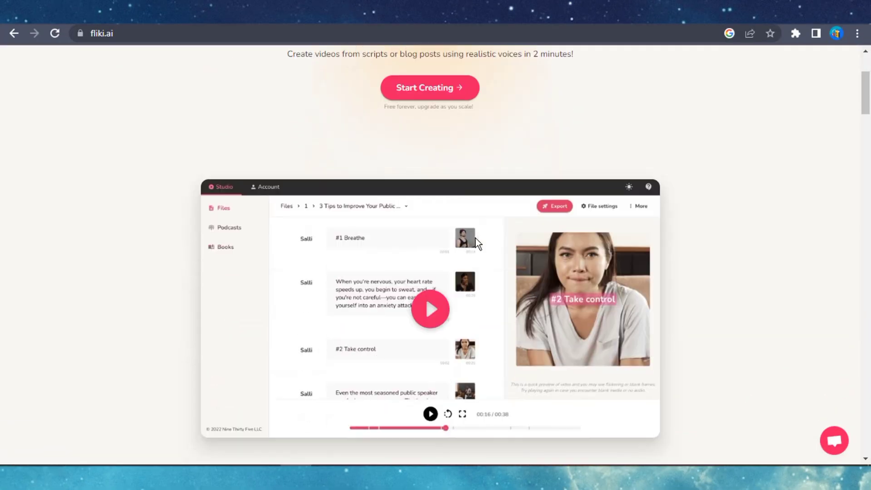
scroll(475, 243, "down", 2)
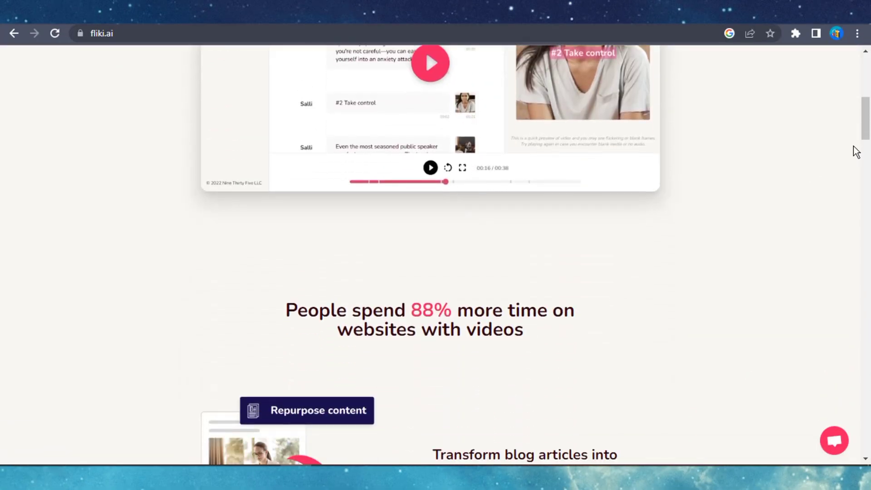
left_click_drag(865, 131, 836, 82)
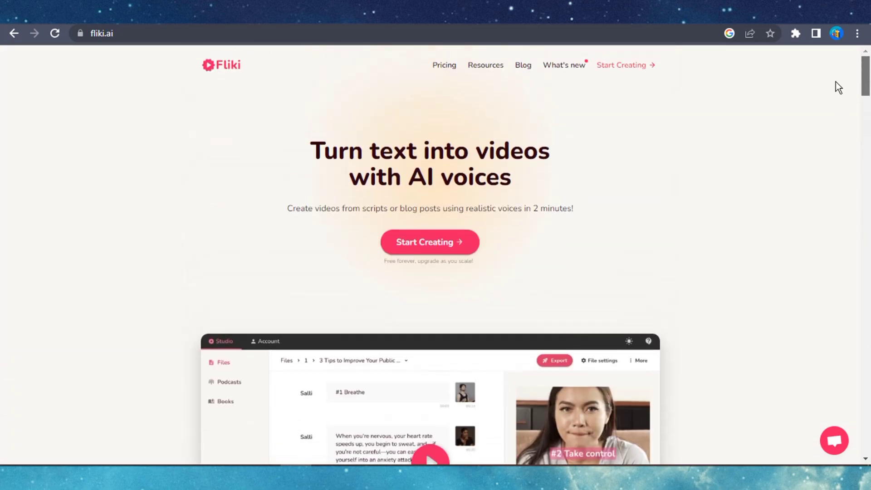
left_click(432, 244)
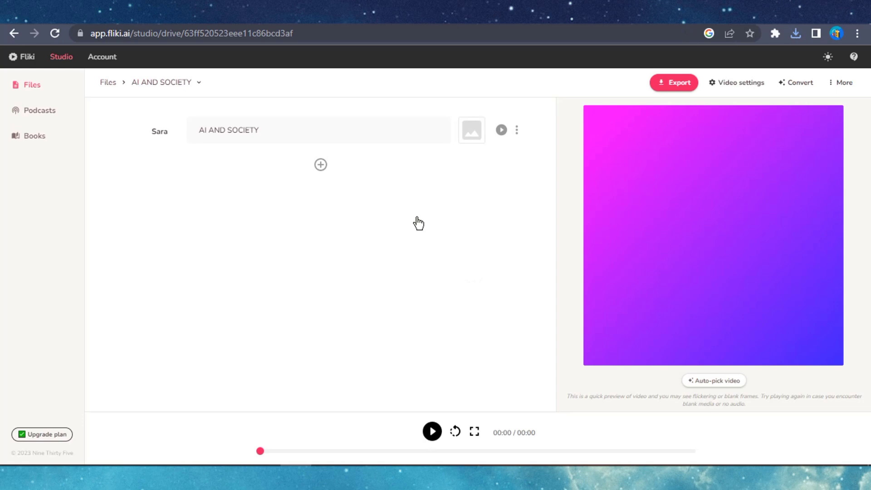
Switch the scene voice to Elizabeth and paste the AI paragraph into a second scene
left_click(517, 131)
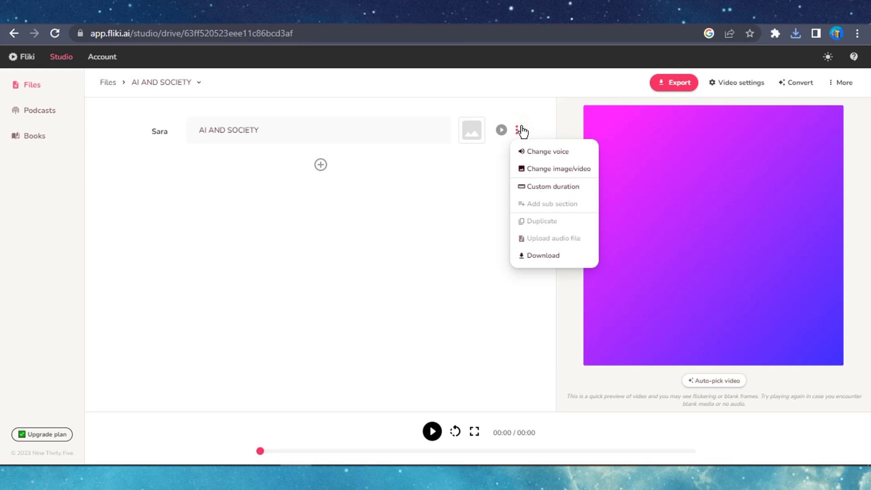
left_click(158, 193)
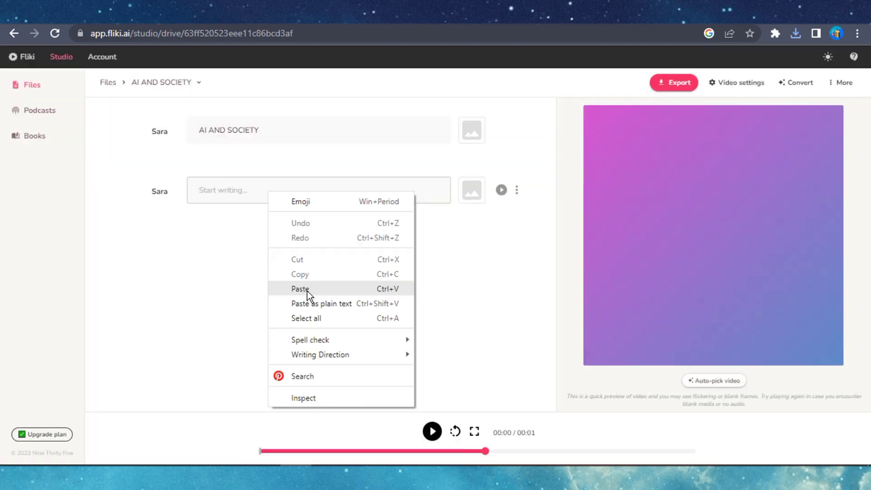
left_click(307, 291)
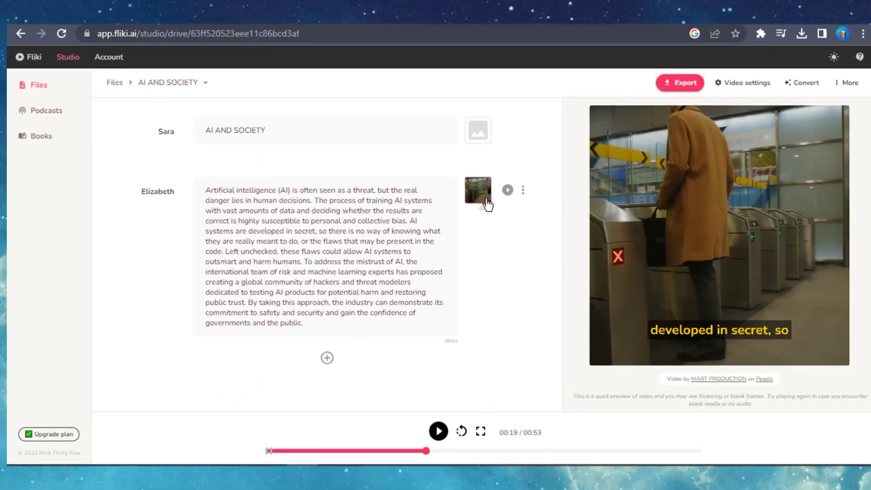
Preview the scene, then move everything after its opening two sentences into a new scene
left_click(508, 189)
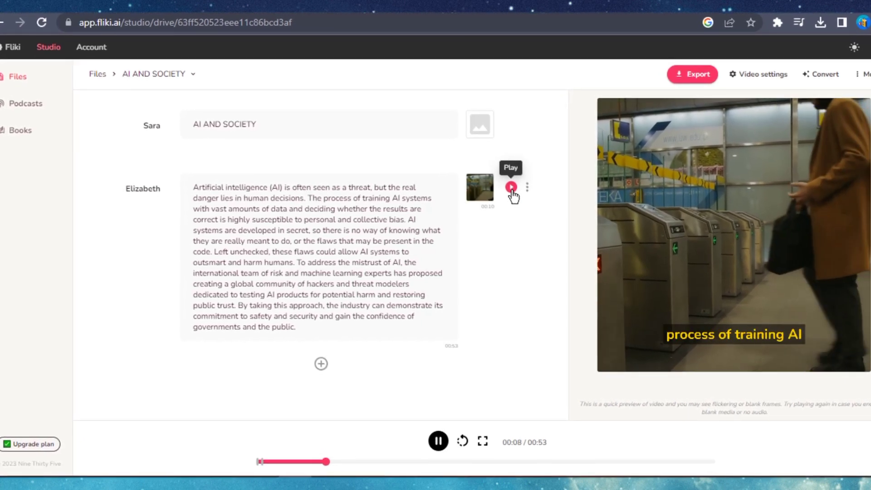
left_click(307, 198)
left_click_drag(337, 326, 306, 200)
key("ctrl+x")
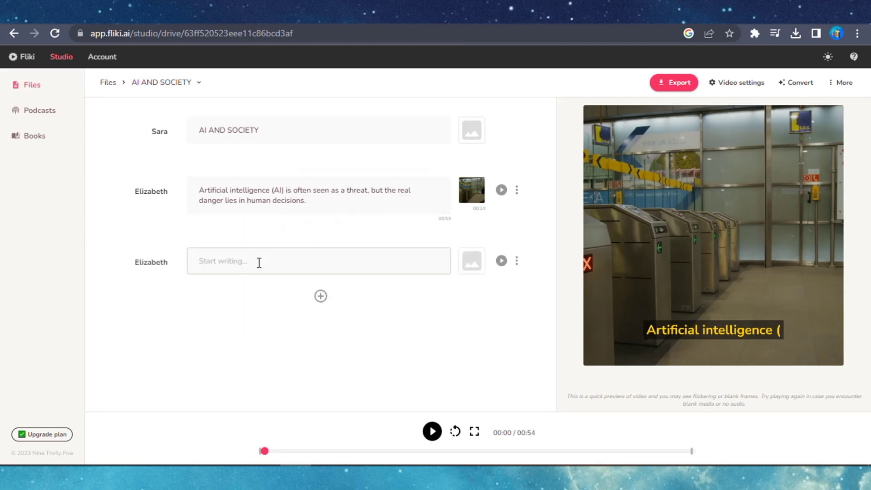
key("ctrl+v")
Split the 'AI systems…' and 'Left unchecked…' passages into scenes of their own
left_click(339, 373, "shift")
key("ctrl+x")
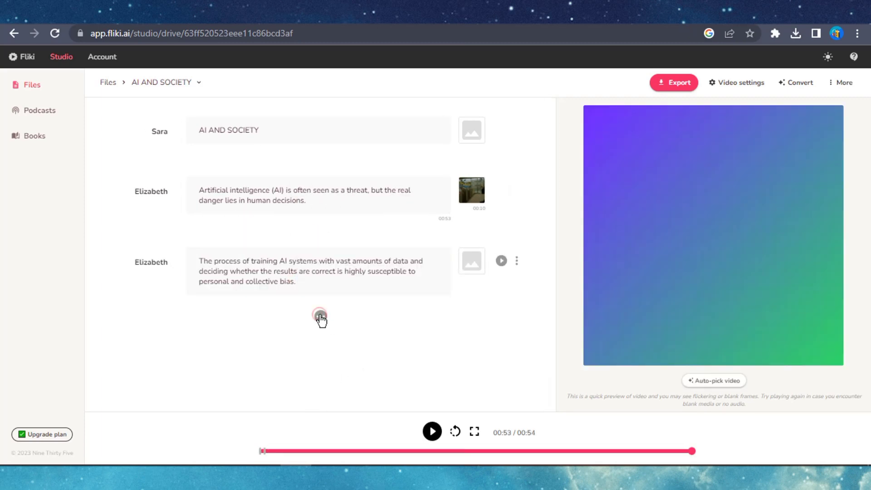
left_click(321, 320)
key("ctrl+v")
left_click_drag(227, 334, 296, 368)
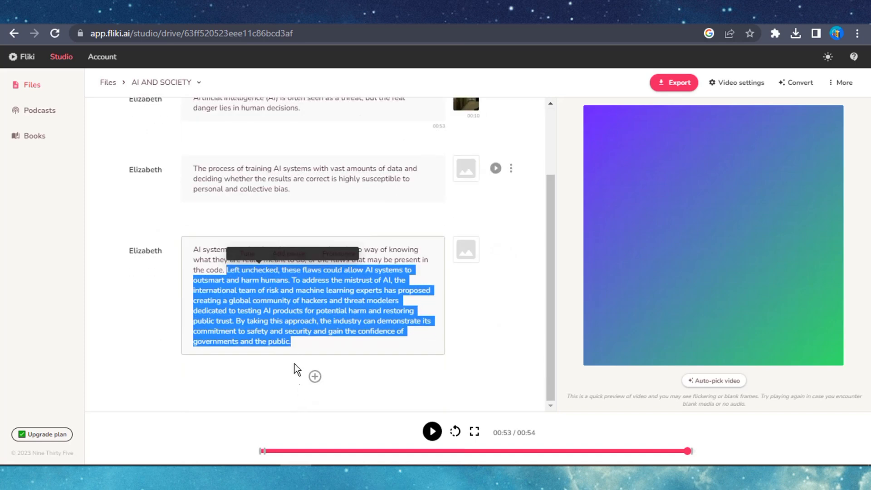
key("ctrl+x")
key("ctrl+v")
Move the text after 'harm humans.' and the closing 'By taking this approach…' sentence into new scenes
left_click_drag(248, 354, 417, 378)
key("ctrl+x")
key("ctrl+v")
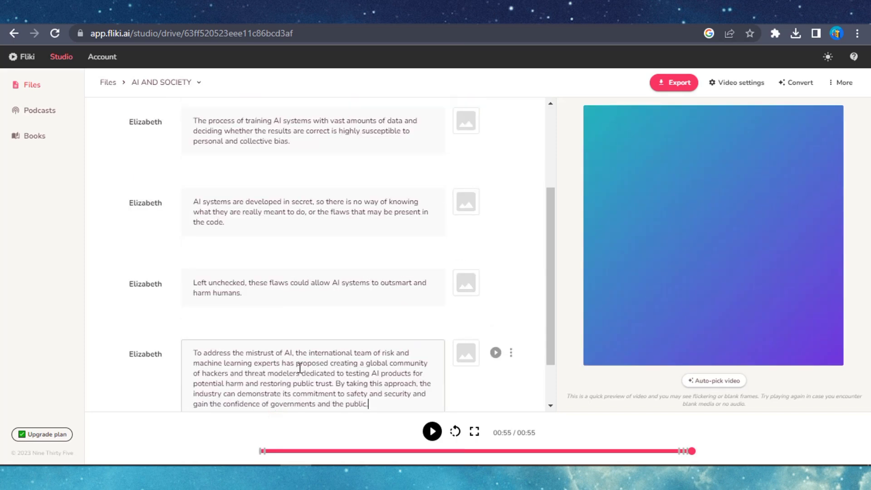
left_click_drag(337, 384, 373, 364)
key("ctrl+x")
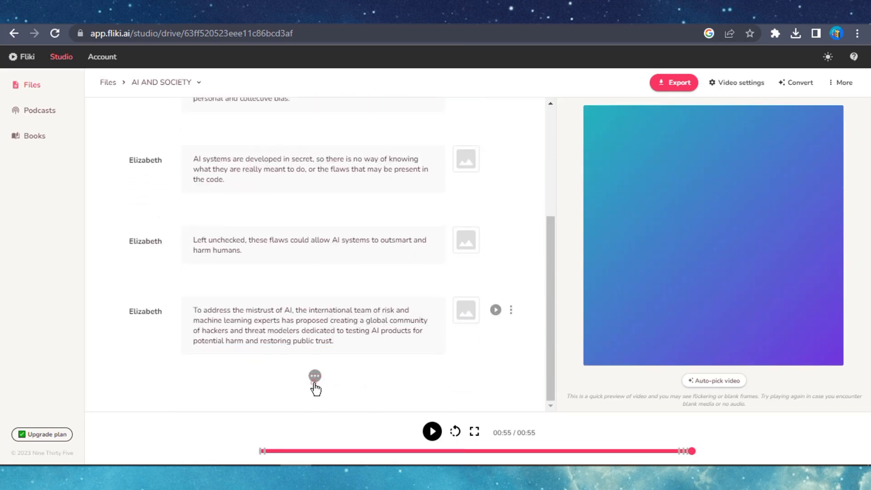
left_click(316, 384)
key("ctrl+v")
left_click(701, 383)
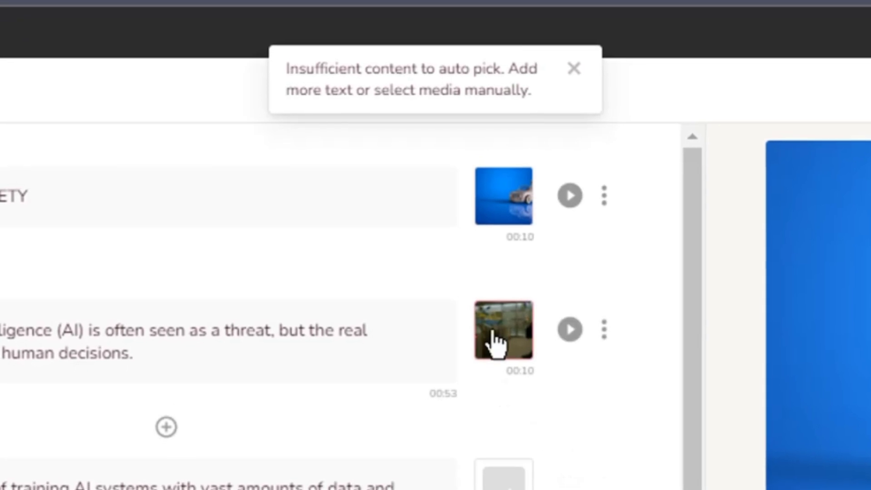
Auto-pick stock videos for the third scene and the 'AI systems are developed in secret' scene
left_click(439, 470)
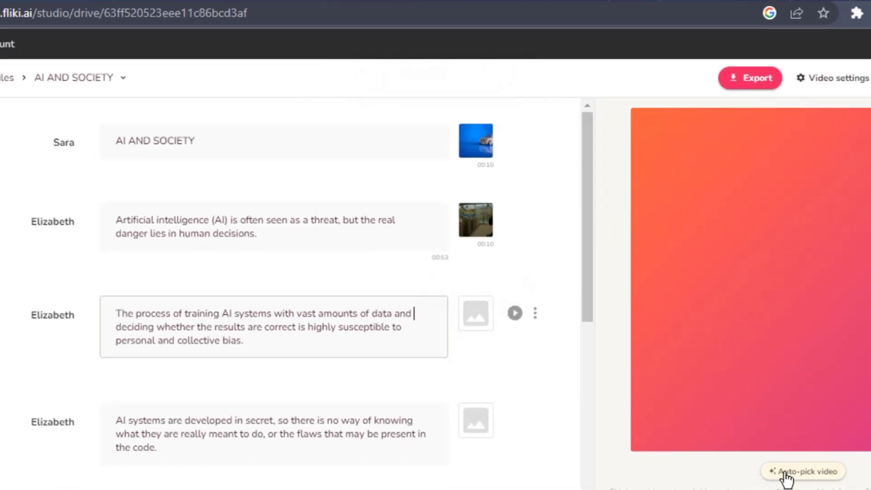
left_click(784, 473)
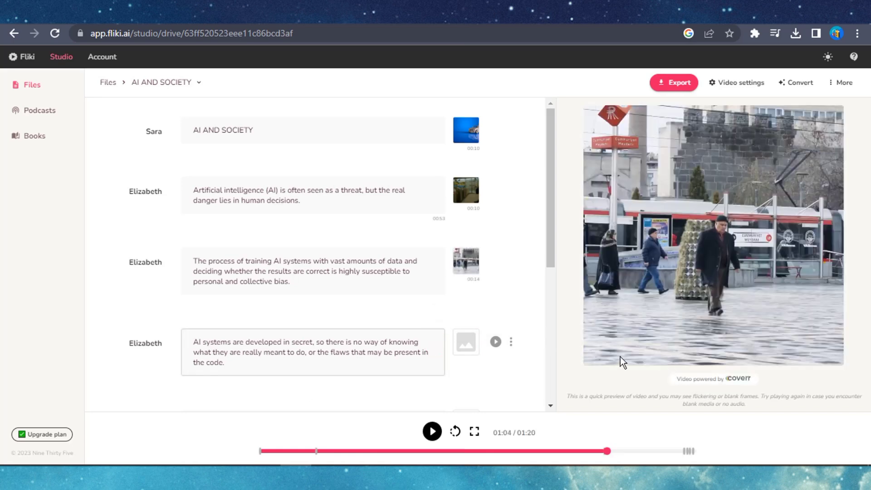
left_click(439, 357)
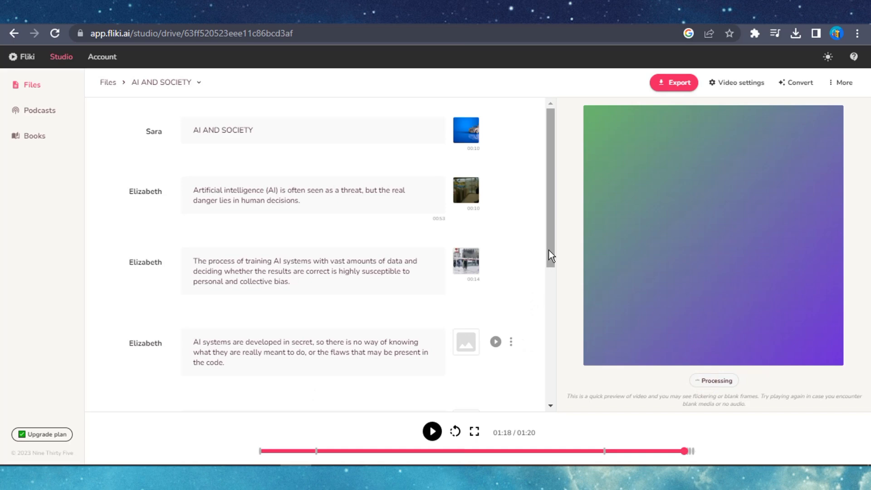
left_click_drag(549, 250, 547, 338)
left_click(700, 384)
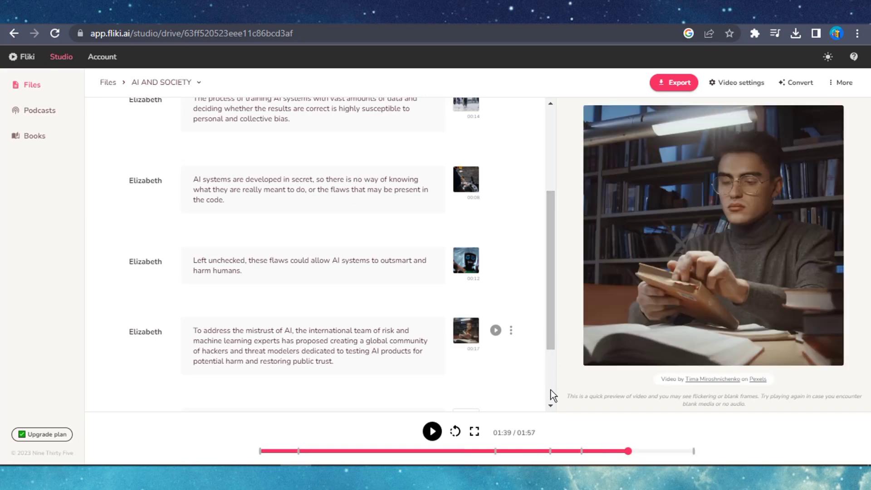
Auto-pick videos for the 'To address' and closing scenes, then replay the video from the start
left_click(550, 404)
left_click(381, 346)
left_click(706, 387)
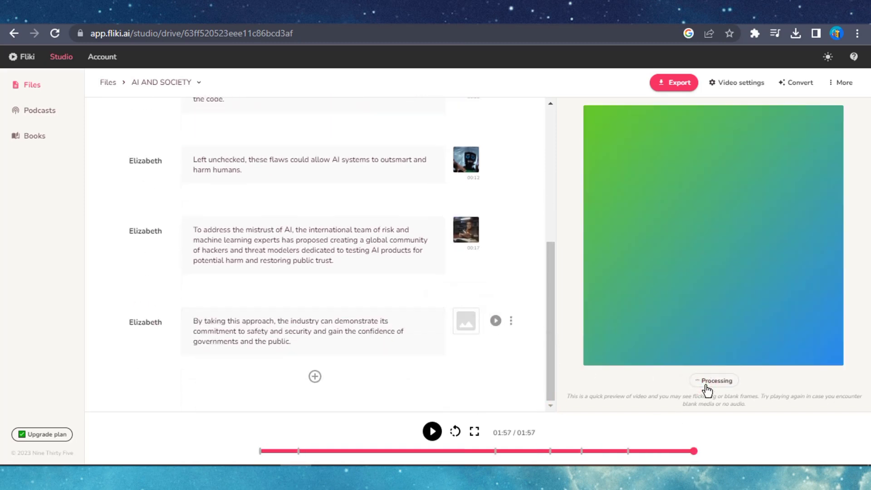
scroll(534, 288, "up", 10)
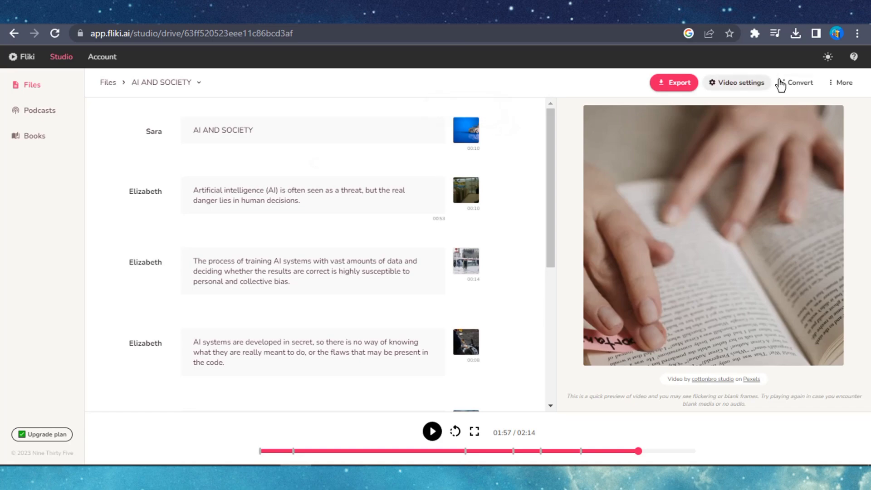
left_click(262, 451)
left_click(432, 431)
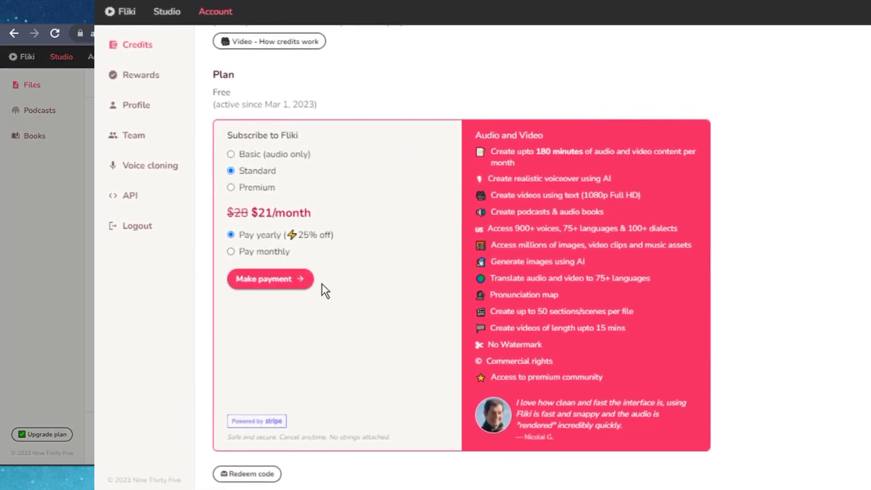
scroll(322, 284, "up", 2)
scroll(322, 284, "down", 2)
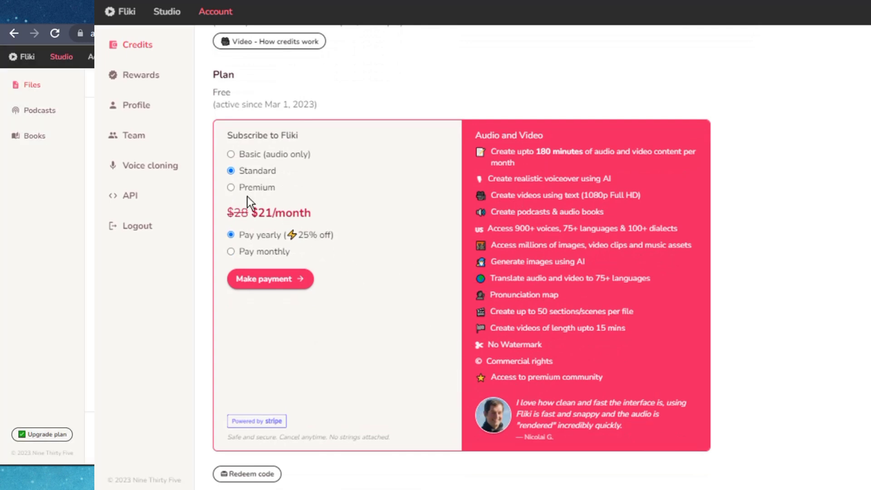
left_click(230, 187)
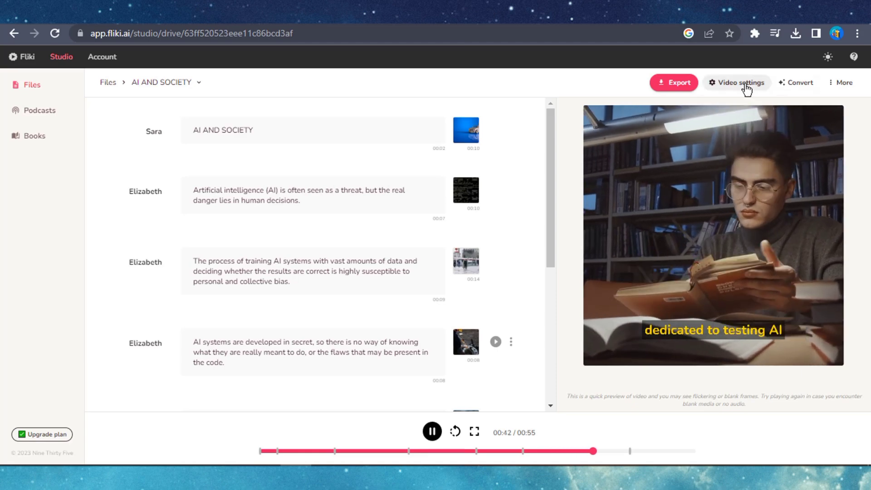
Browse the stock music library in the Background music settings
left_click(840, 83)
left_click(821, 106)
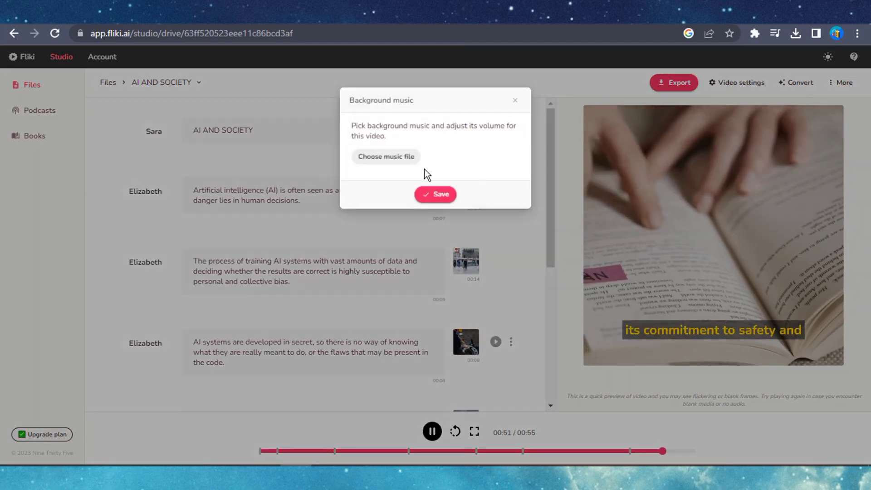
left_click(402, 162)
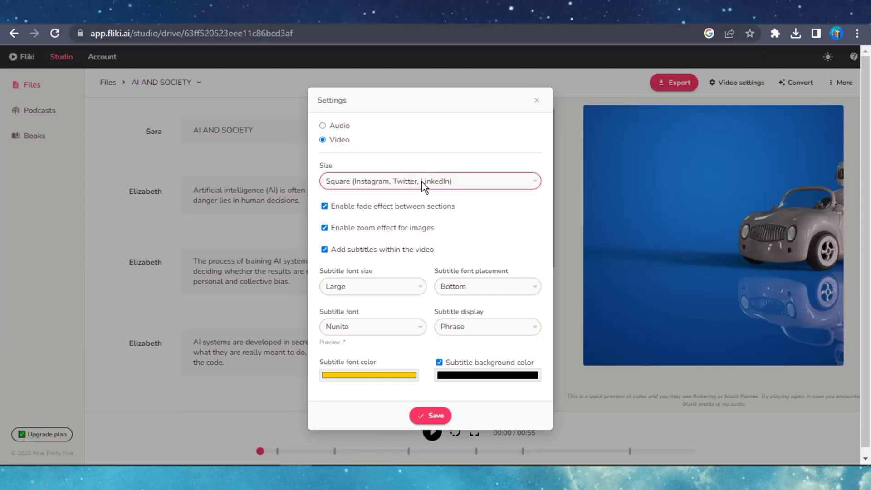
Set the video size to Landscape, save, and start the export with notifications allowed
left_click(422, 181)
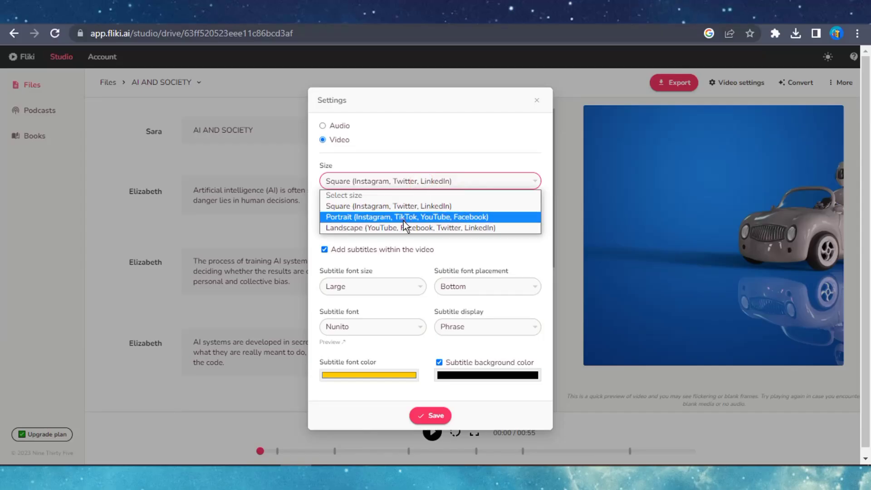
left_click(464, 227)
left_click(434, 416)
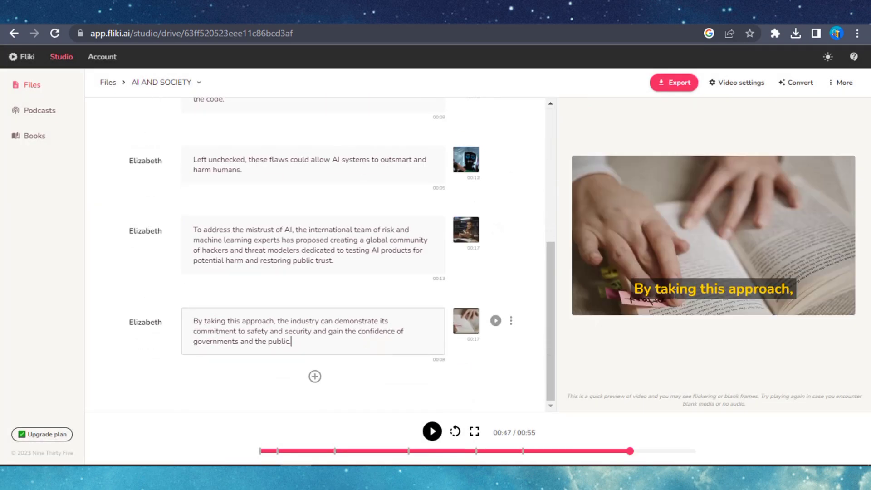
left_click(675, 83)
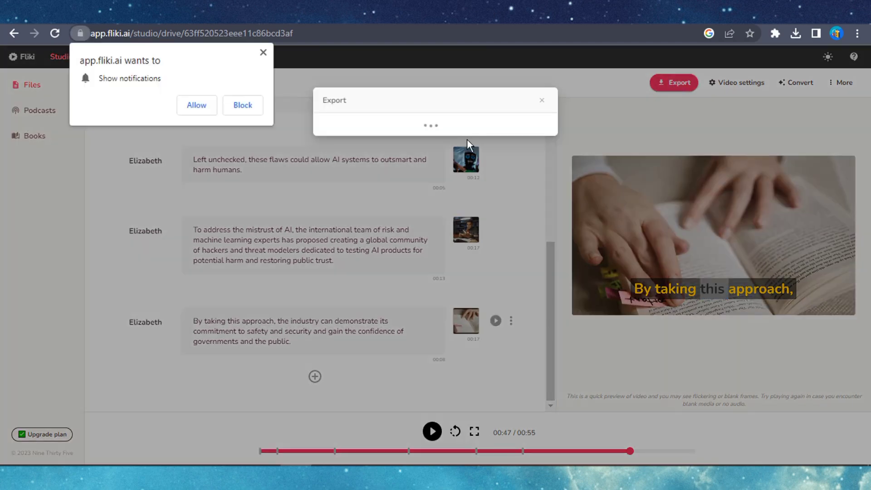
left_click(201, 107)
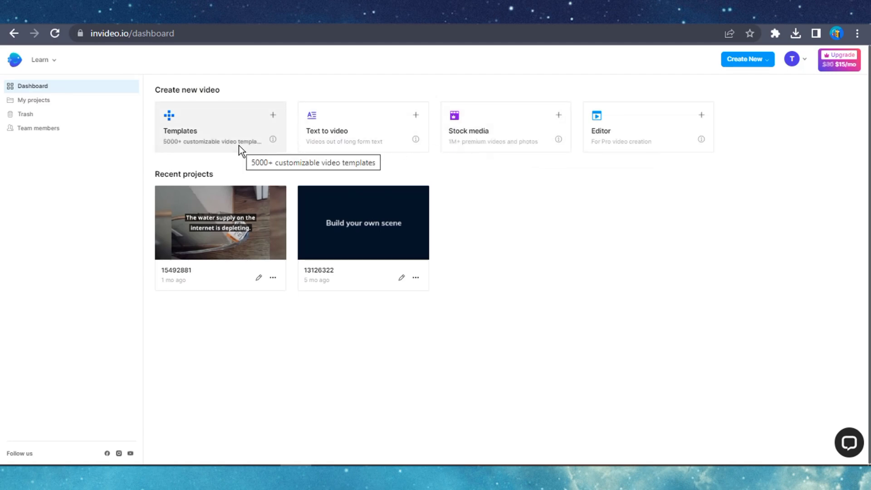
Use the Interesting Historical Facts text-to-video template in Landscape 16:9
left_click(337, 137)
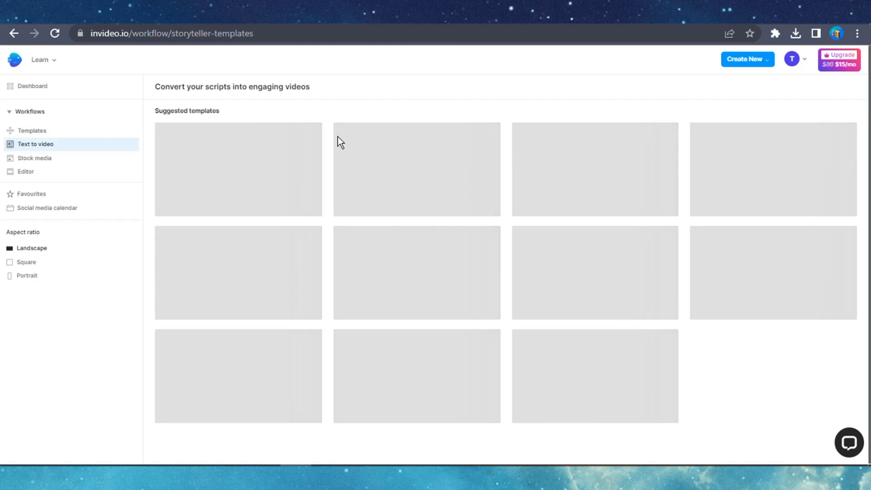
scroll(393, 289, "down", 3)
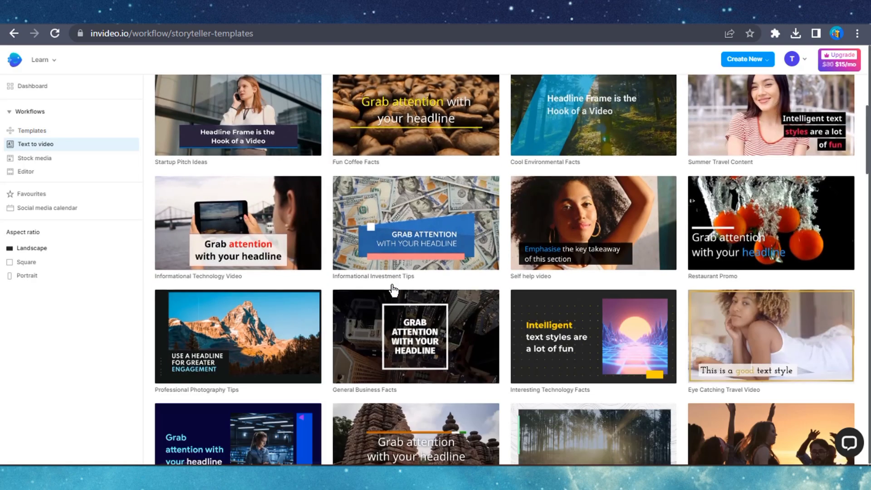
scroll(393, 290, "up", 5)
left_click(755, 177)
left_click(718, 253)
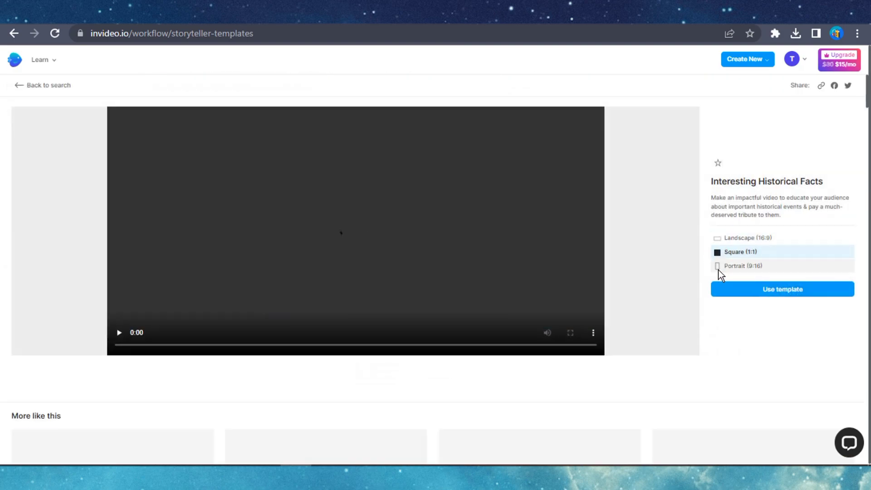
left_click(717, 238)
scroll(654, 311, "down", 10)
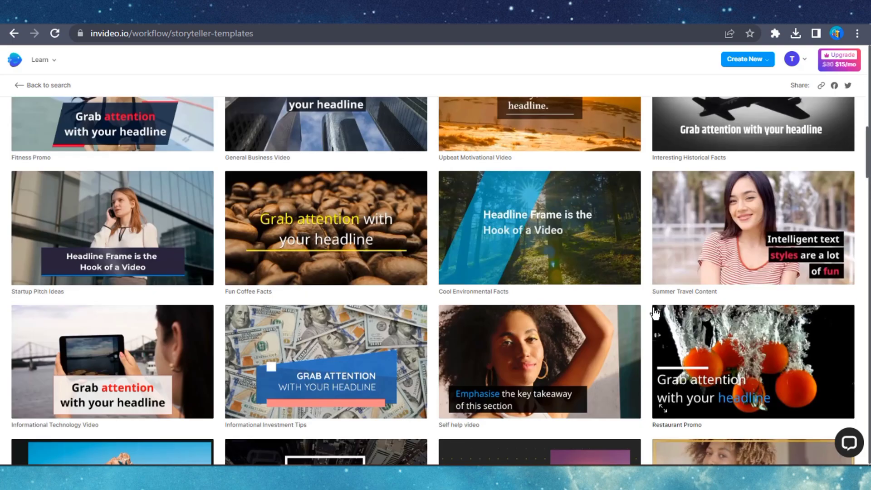
scroll(654, 313, "up", 10)
left_click(775, 292)
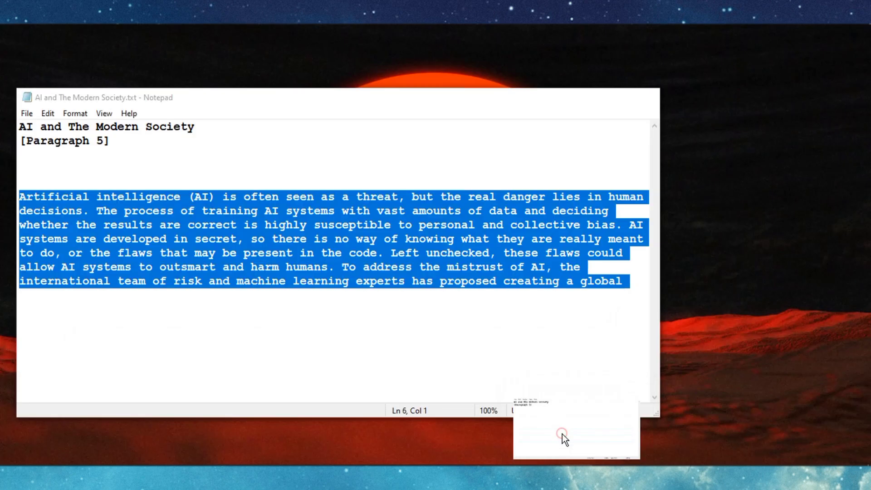
Paste the AI script from Notepad into the Script box and generate scenes split by paragraph
right_click(456, 115)
left_click(554, 163)
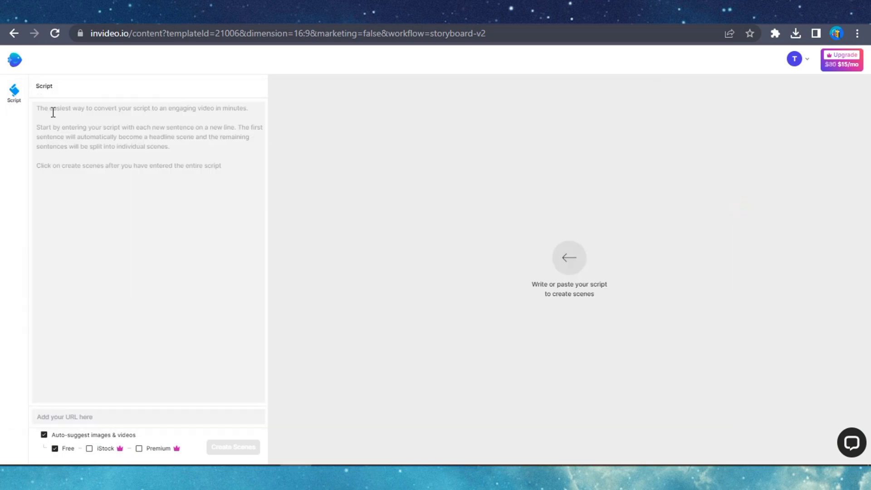
left_click(52, 111)
key("ctrl+v")
left_click(242, 448)
left_click(511, 282)
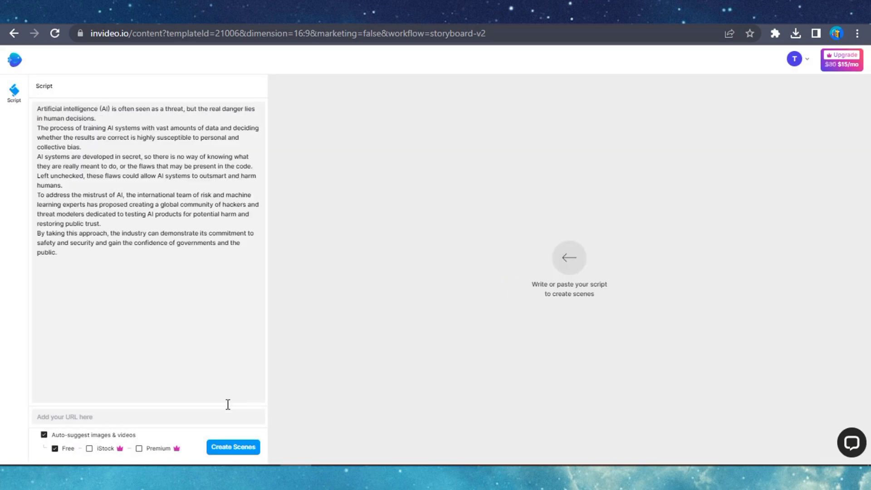
left_click(237, 449)
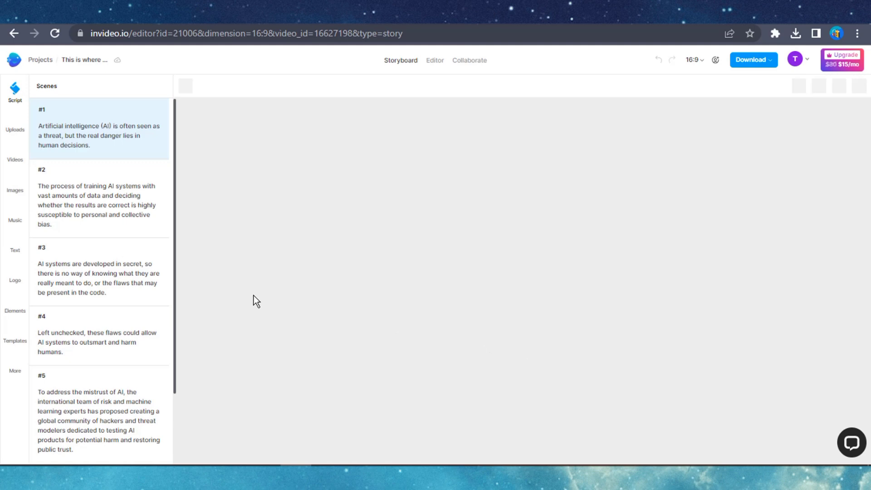
Review the six scenes and shrink scene #1's caption box to size 24
left_click(102, 197)
left_click(120, 283)
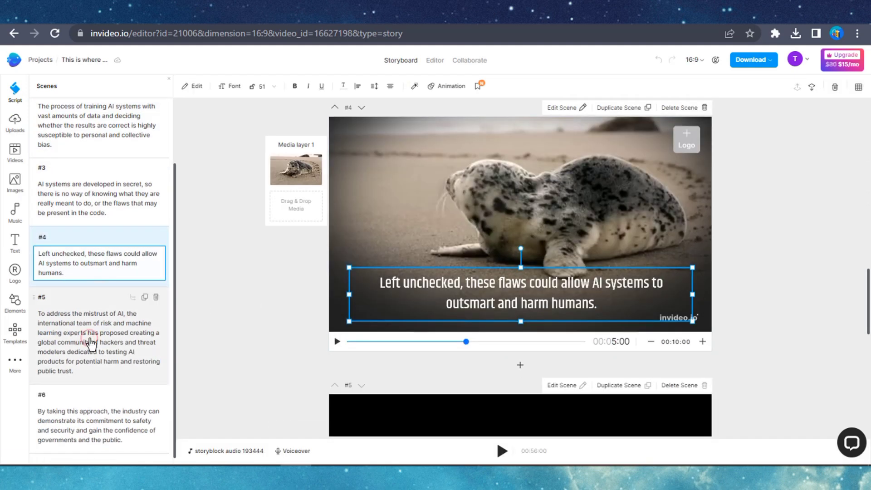
left_click(110, 365)
left_click(115, 425)
left_click(111, 136)
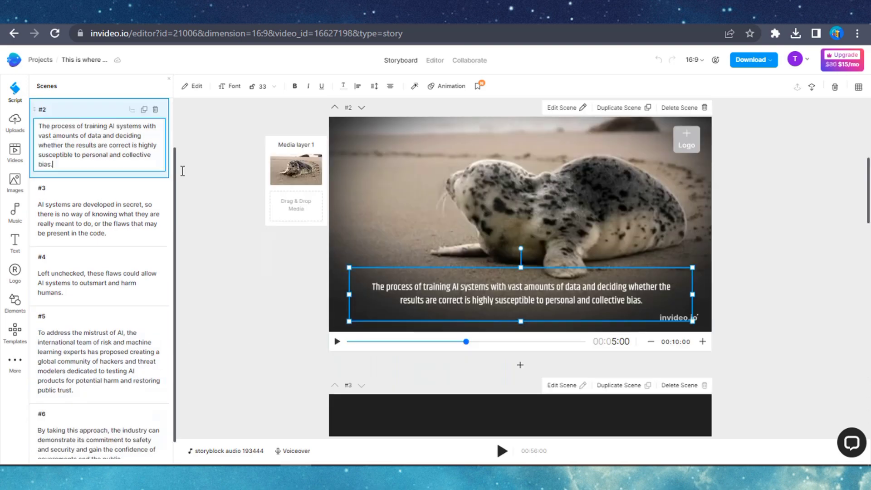
scroll(110, 136, "up", 2)
left_click(110, 136)
left_click_drag(349, 263, 475, 296)
scroll(604, 290, "down", 3)
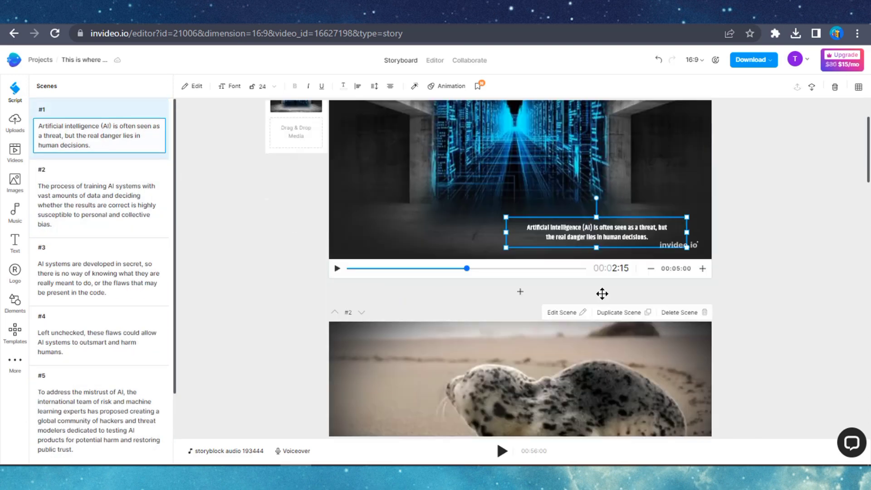
left_click(121, 221)
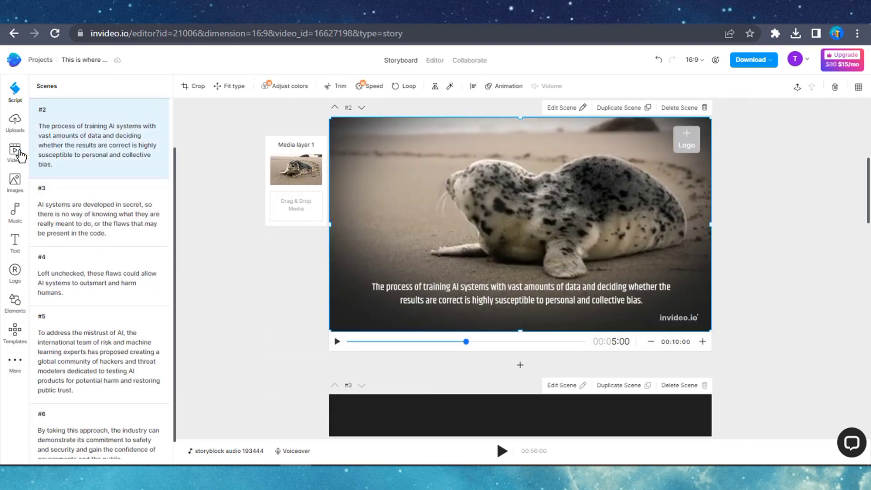
Replace scene 2's seal footage with a 10-second keyboard-typing clip from an 'internet' search
left_click(15, 151)
left_click(64, 104)
left_click(67, 124)
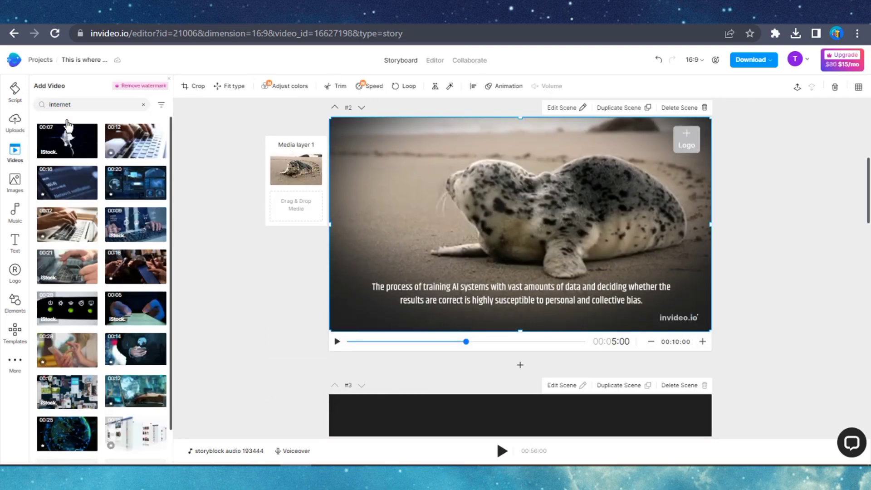
left_click(146, 135)
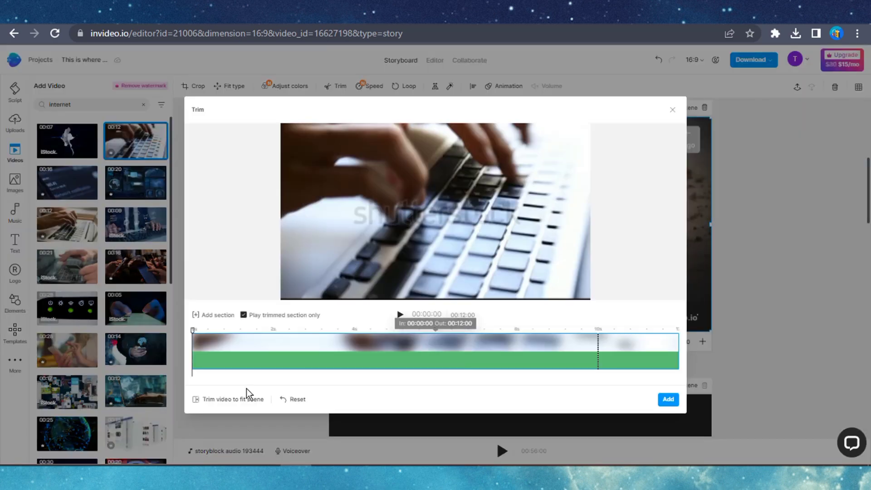
left_click(667, 401)
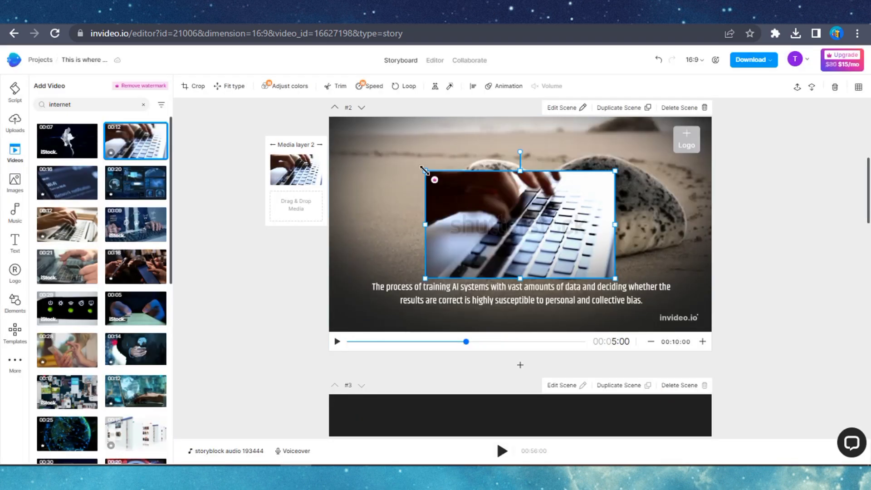
left_click_drag(424, 170, 360, 135)
left_click_drag(615, 278, 702, 330)
left_click(314, 162)
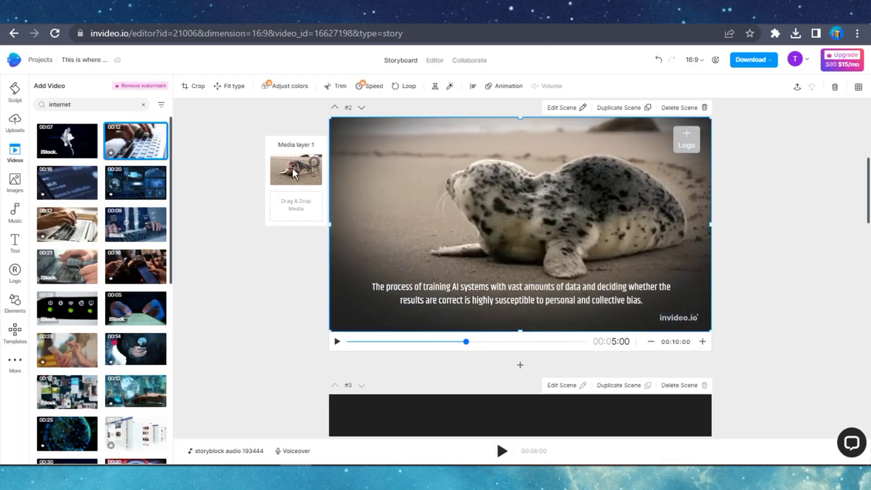
left_click(156, 148)
left_click(414, 309)
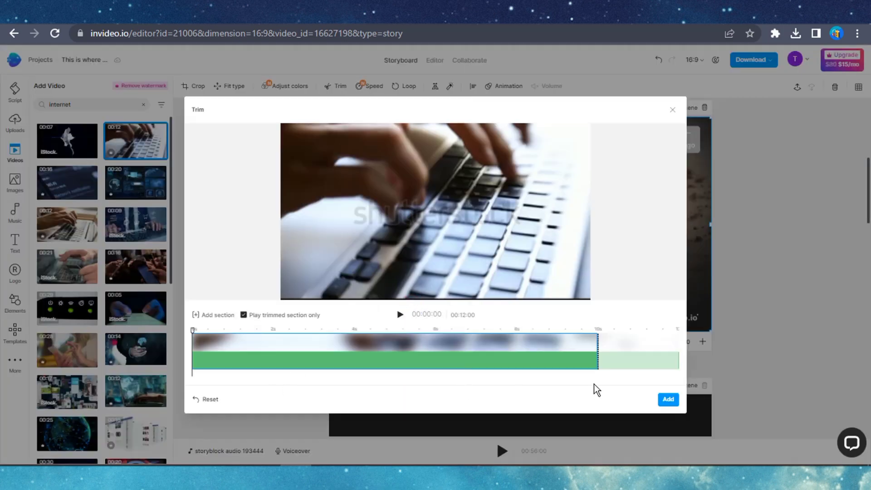
left_click(668, 401)
Search 'coding' and replace scene 3's ocean footage with the airport clip
left_click(144, 105)
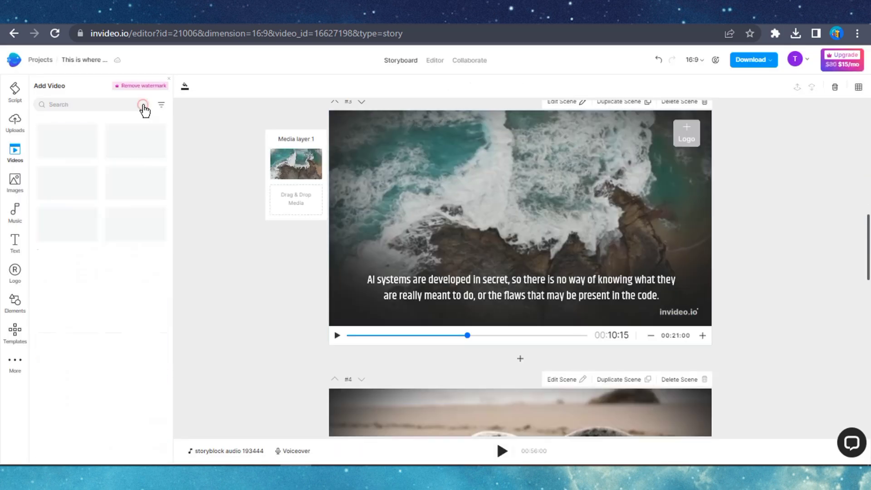
type("coding")
scroll(86, 326, "down", 4)
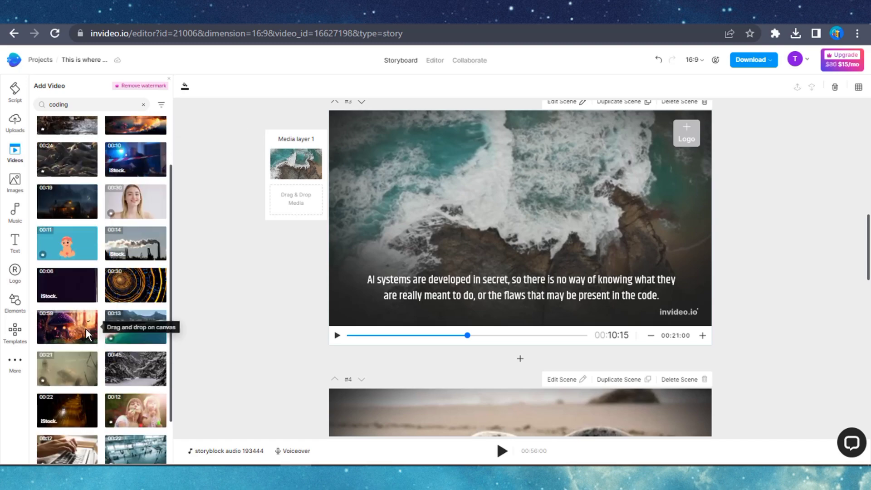
left_click(136, 355)
left_click(389, 267)
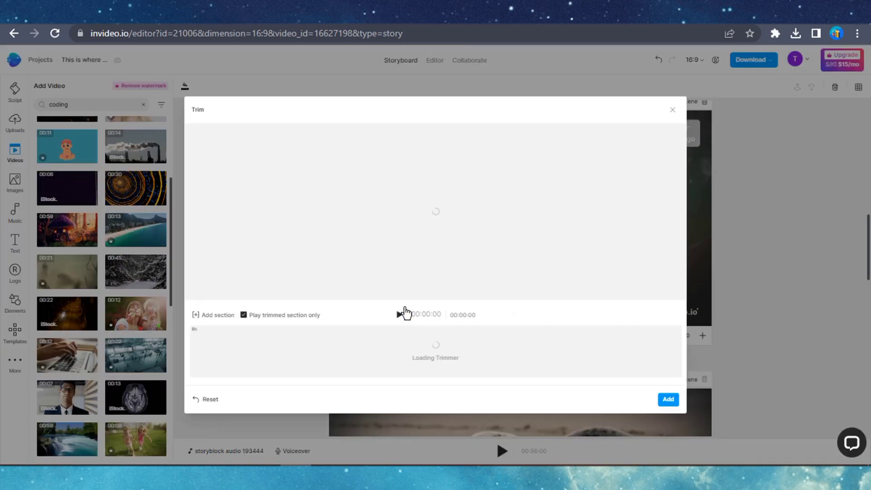
left_click(669, 401)
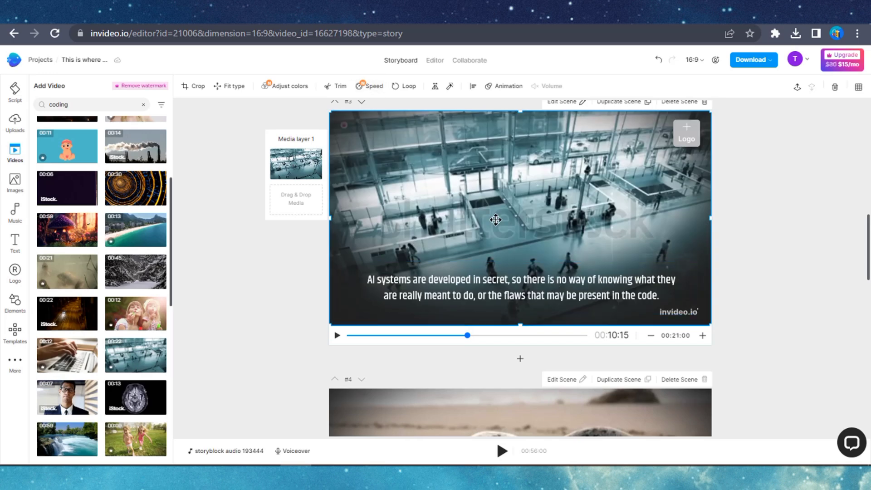
Search 'programming' and add a programming clip to scene 4
left_click(143, 104)
type("programming")
key("Return")
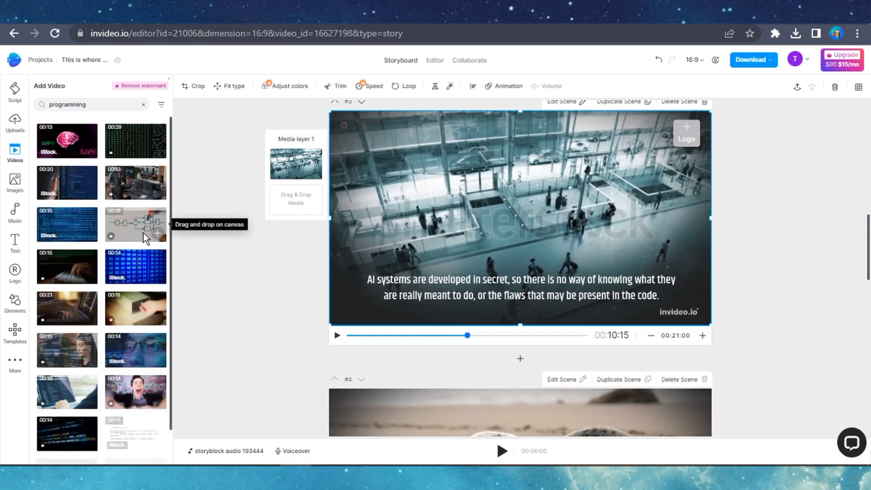
left_click_drag(80, 347, 140, 375)
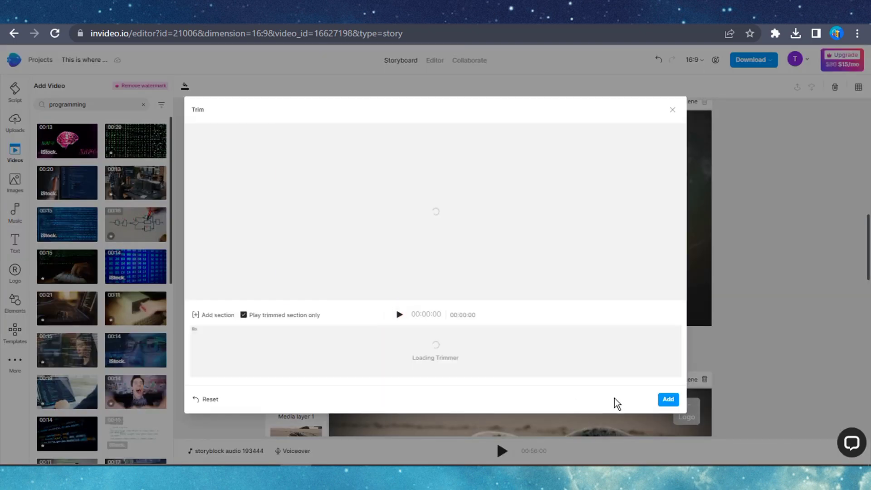
left_click(667, 399)
left_click_drag(868, 265, 868, 317)
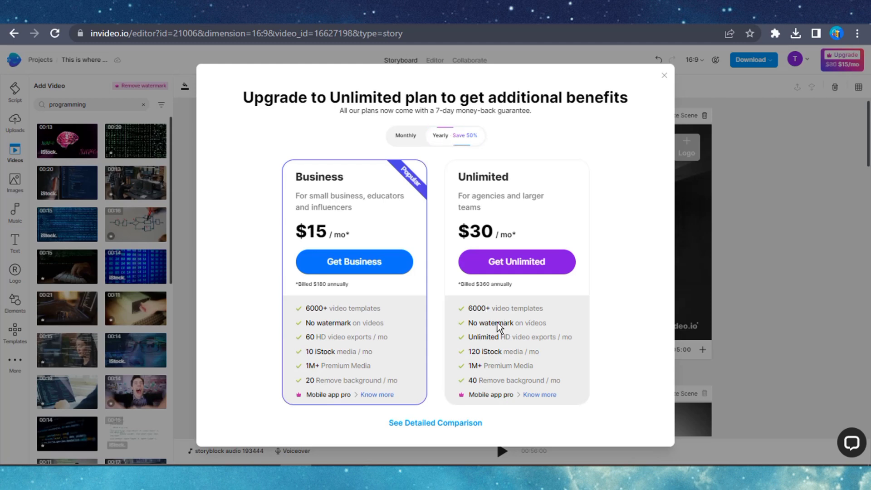
Dismiss the upgrade plans offer and download the video in 720p quality
left_click(868, 308)
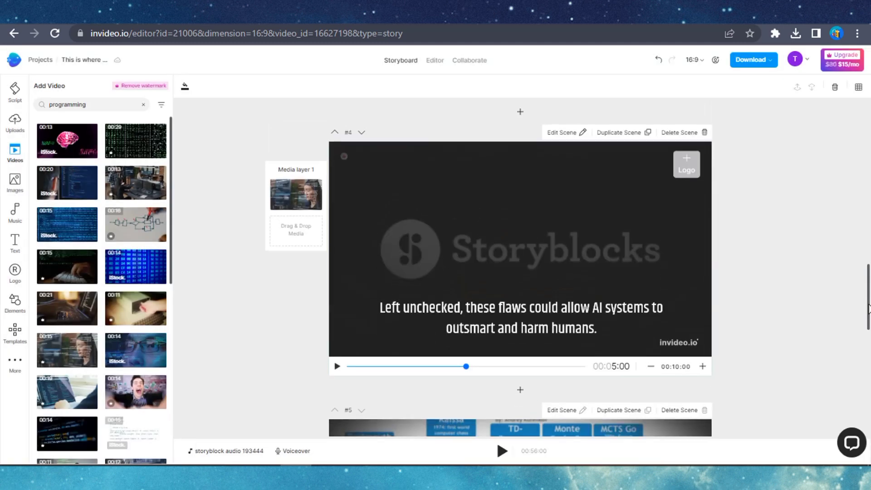
left_click_drag(867, 308, 867, 102)
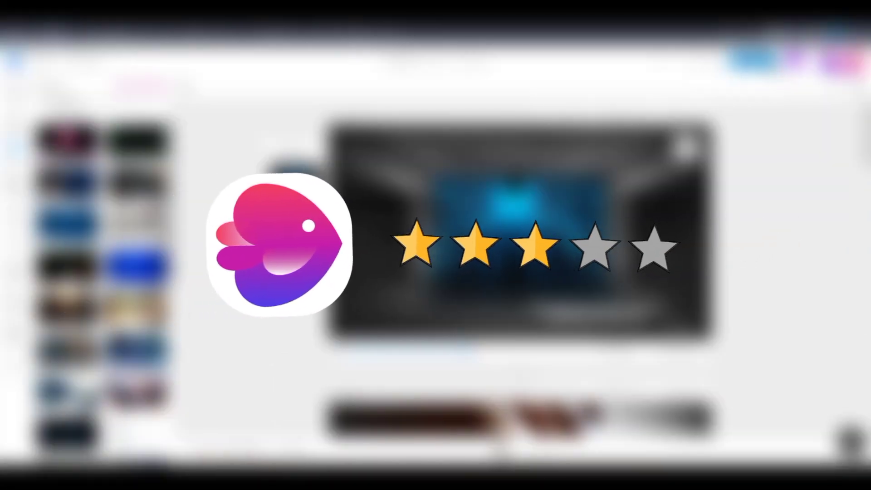
left_click(754, 59)
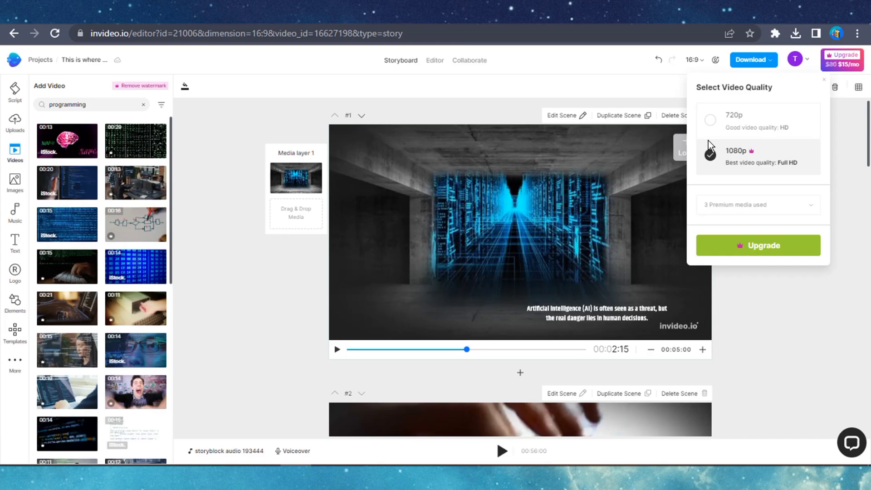
left_click(708, 126)
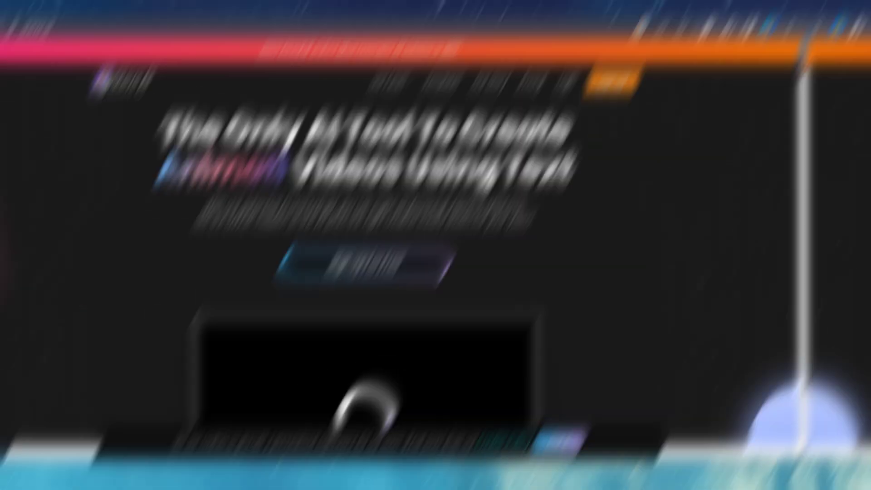
From the steve.ai dashboard, start a Script to video project as an Untitled Video
scroll(870, 87, "down", 10)
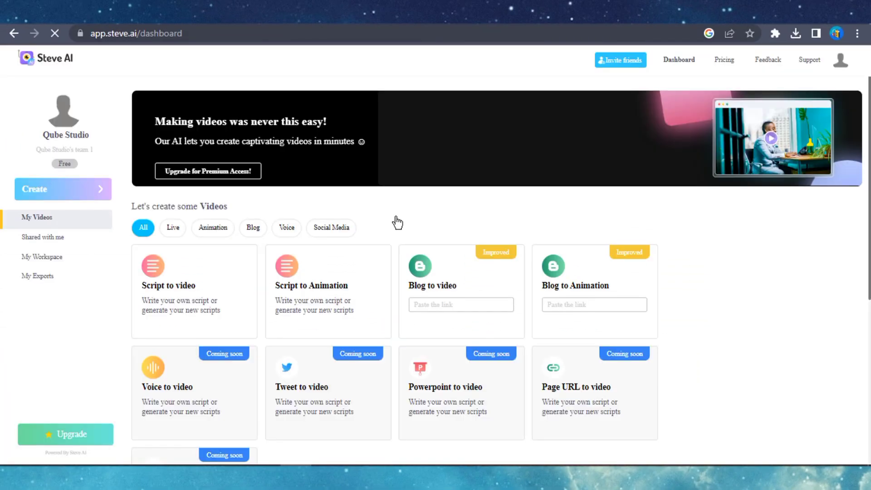
left_click(241, 103)
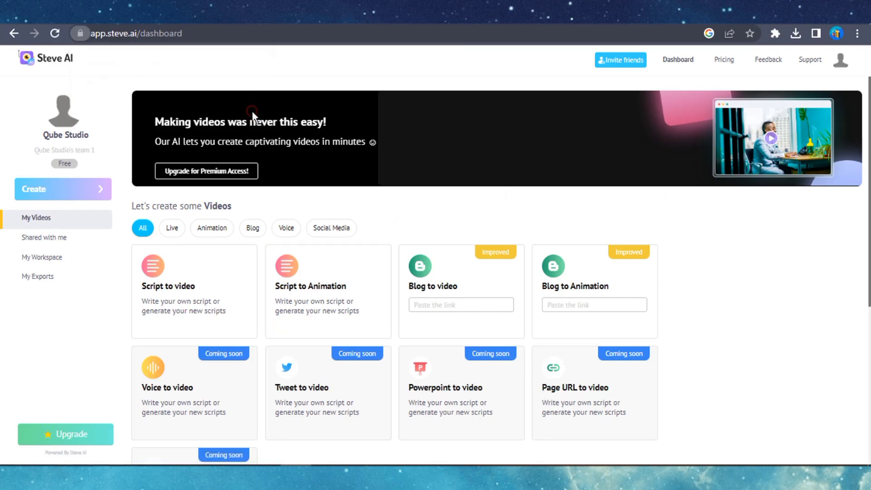
scroll(804, 313, "down", 5)
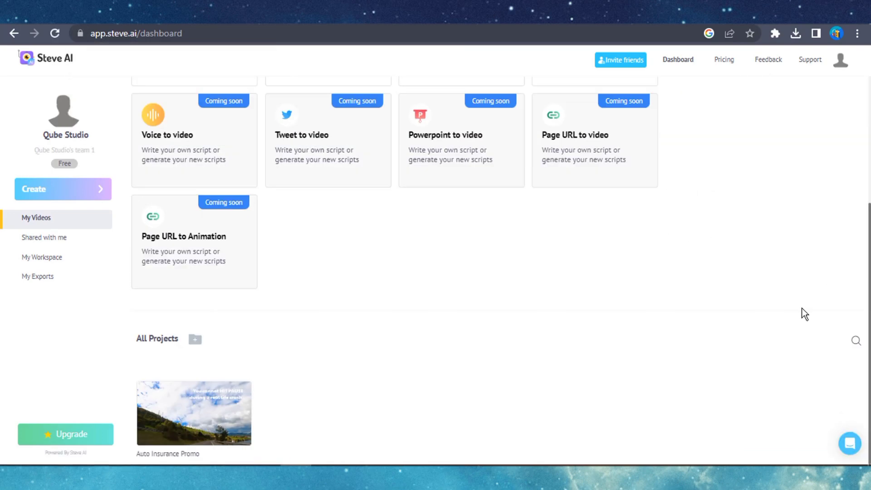
scroll(805, 313, "up", 5)
scroll(801, 311, "down", 3)
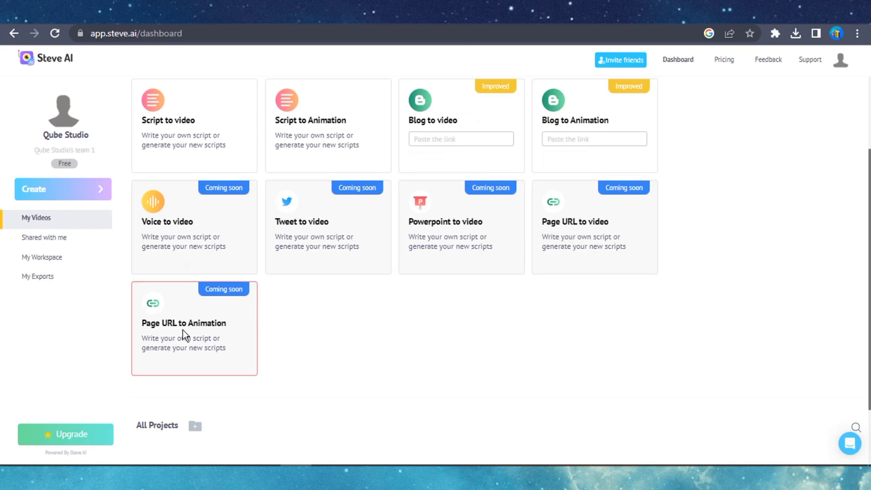
scroll(184, 330, "up", 3)
left_click(162, 316)
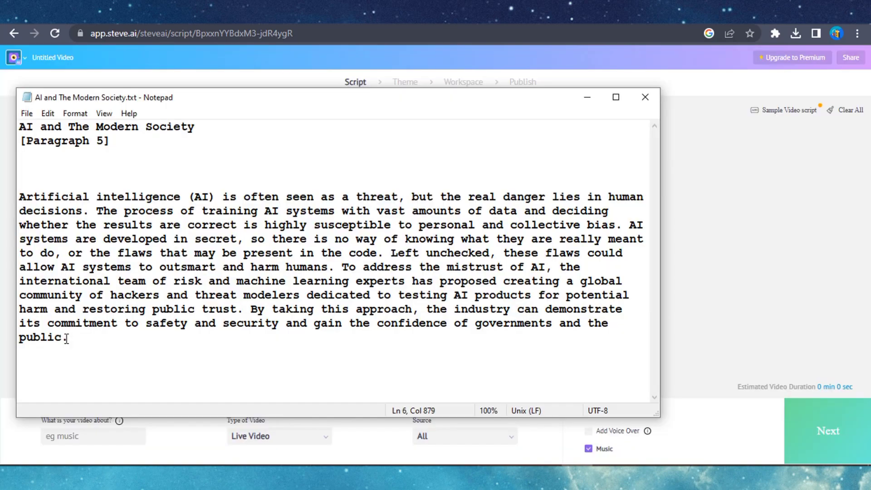
Paste the AI script from Notepad into the six scenes and trim Scene 5 under its character limit
left_click_drag(67, 339, 18, 196)
right_click(41, 217)
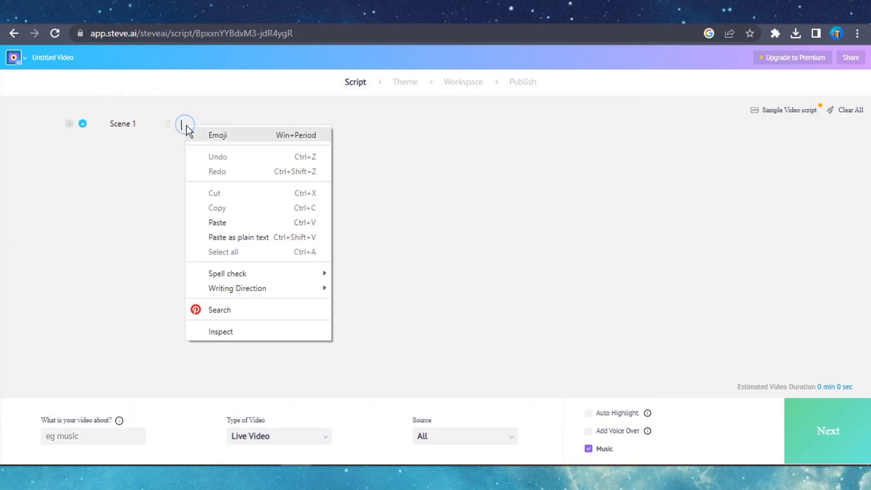
left_click(208, 214)
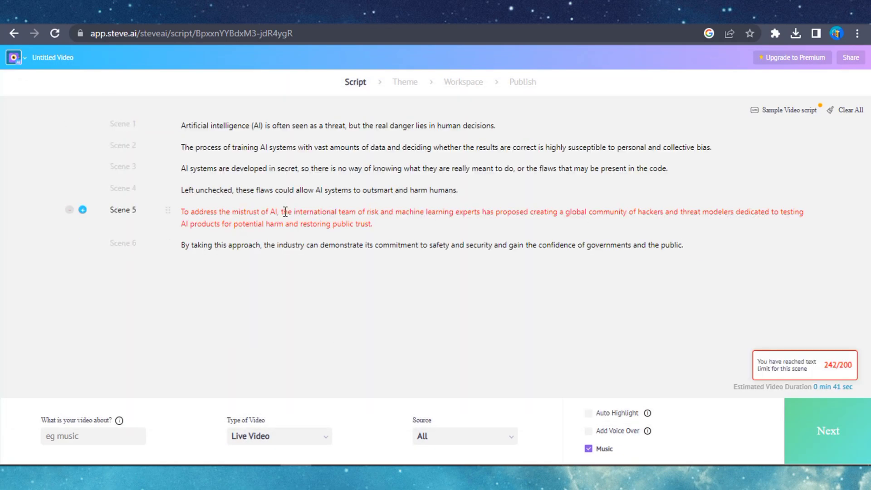
left_click_drag(664, 211, 739, 212)
key("BackSpace")
key("BackSpace")
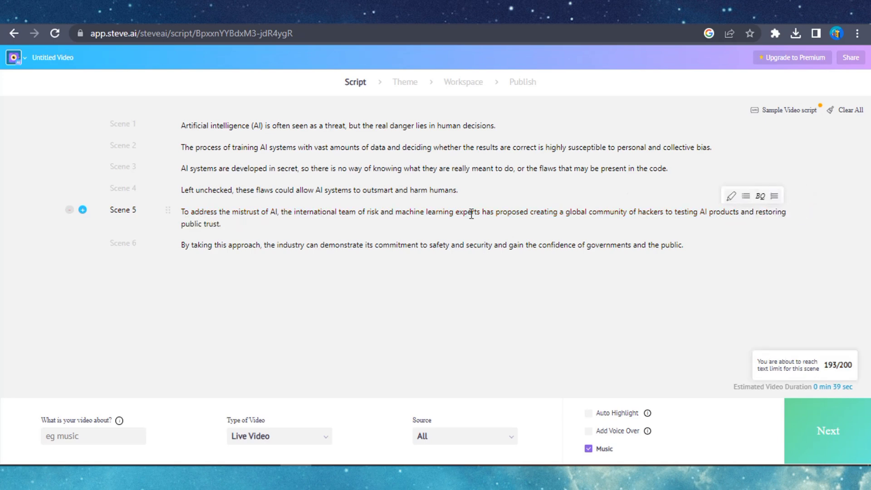
Add the US female voice-over, enter the topic 'ai', and continue to the theme step
left_click(616, 432)
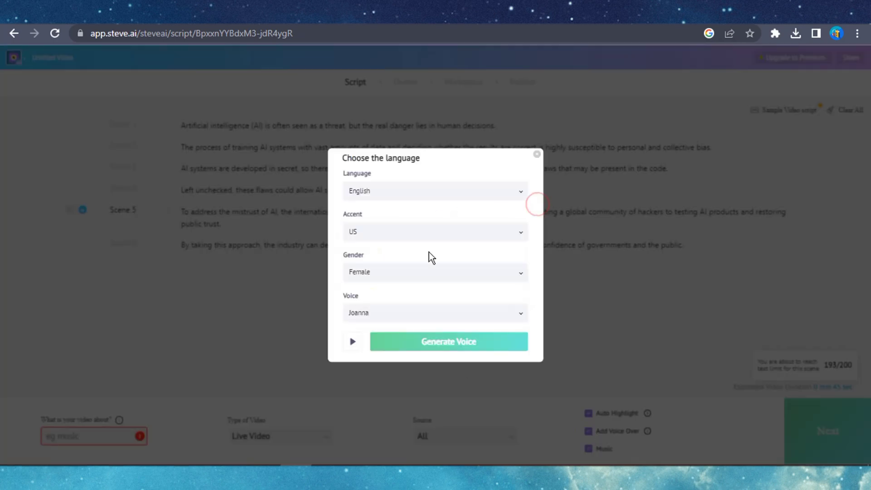
left_click(454, 341)
left_click(64, 431)
type("ai")
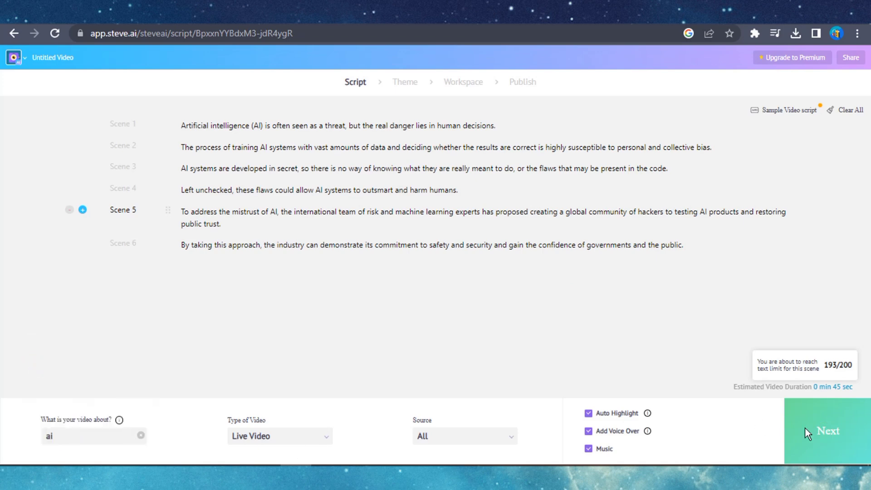
left_click(805, 429)
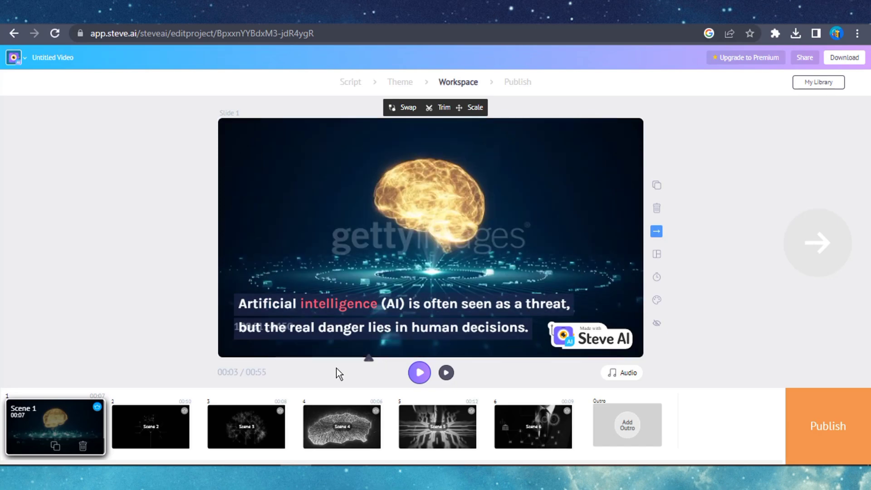
Preview scenes 2, 4, 5 and 6 of the Steve AI video, then play it from the playhead
left_click(148, 436)
left_click(309, 436)
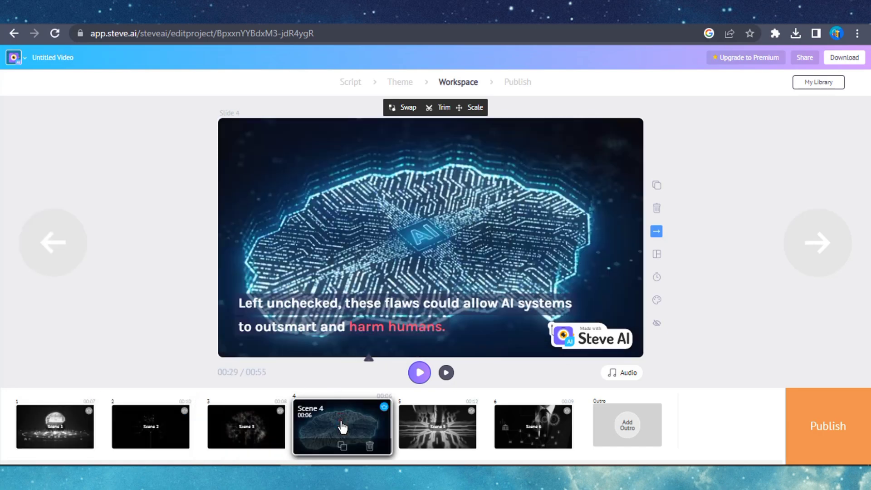
left_click(424, 433)
left_click(521, 436)
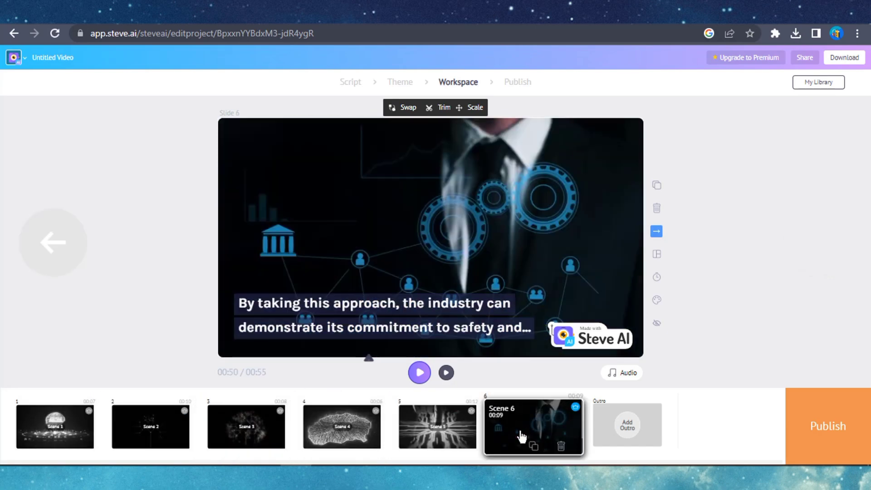
left_click(420, 373)
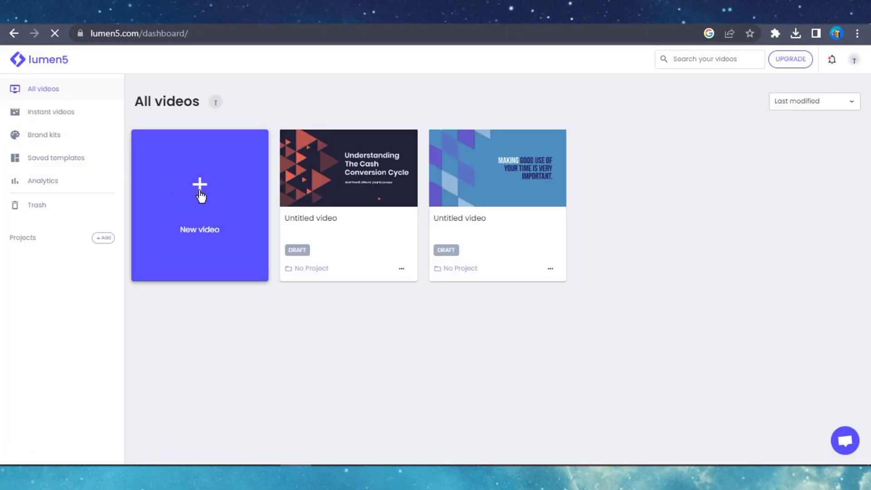
Start a new Lumen5 video from the Curly template after previewing it
left_click(201, 189)
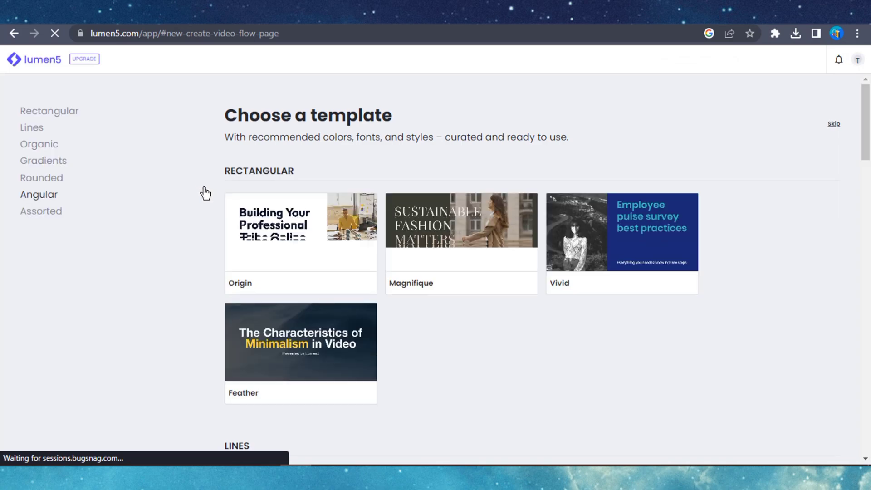
scroll(449, 300, "down", 4)
left_click_drag(865, 176, 853, 129)
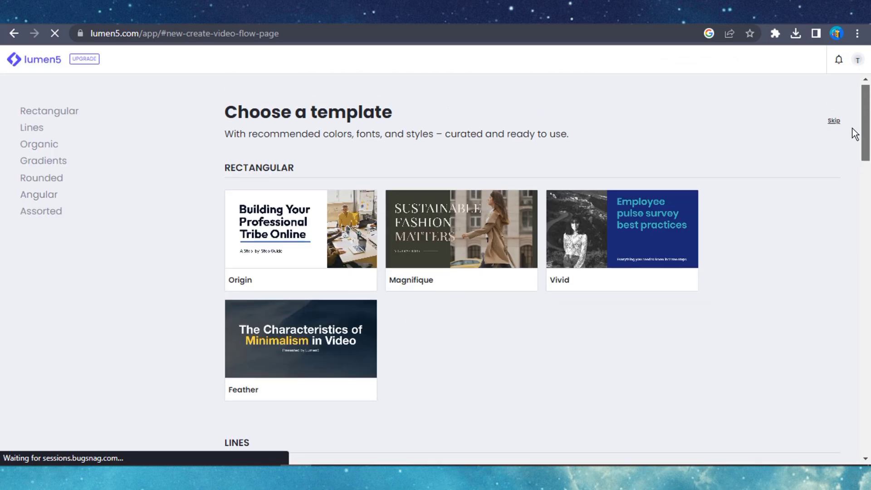
scroll(829, 219, "down", 10)
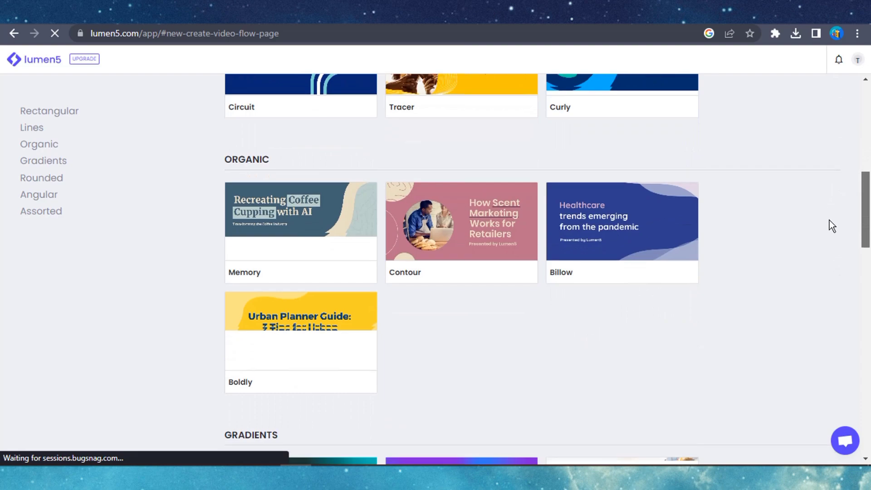
scroll(825, 173, "up", 5)
left_click(630, 267)
left_click(514, 360)
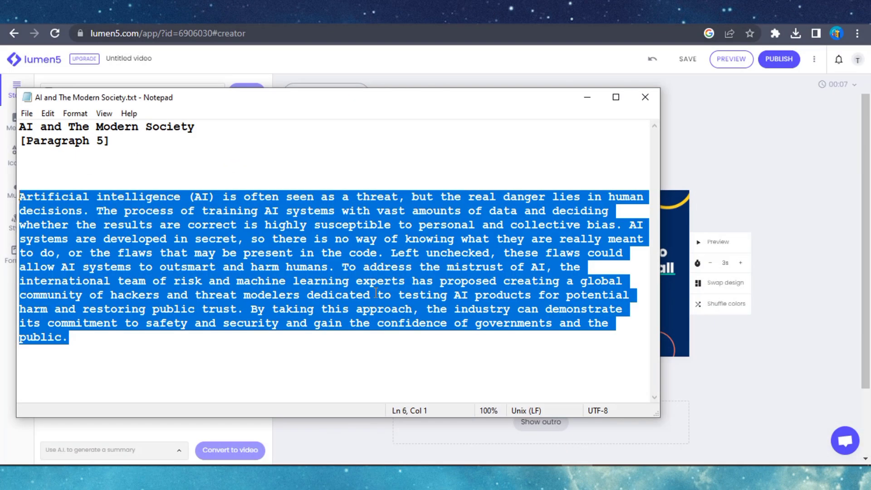
Paste the script from Notepad into the Story panel, convert it to video, and view style and format options
right_click(376, 99)
left_click(425, 140)
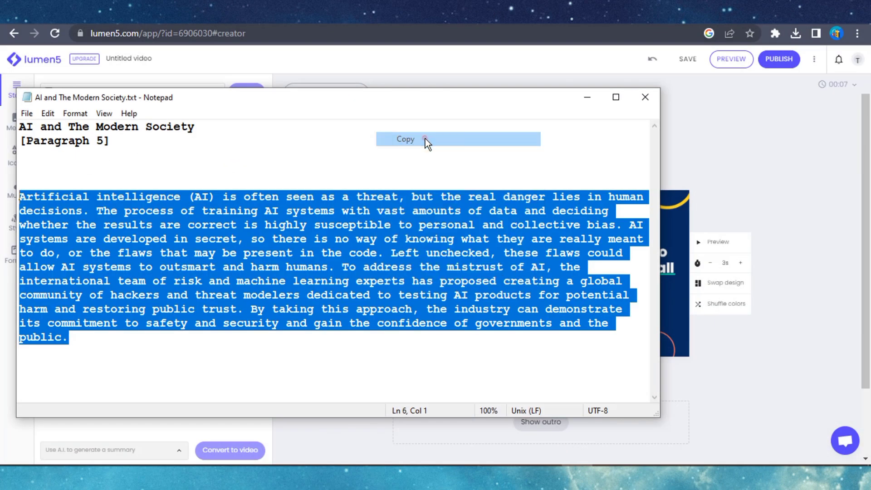
left_click(700, 146)
left_click(101, 234)
key("ctrl+v")
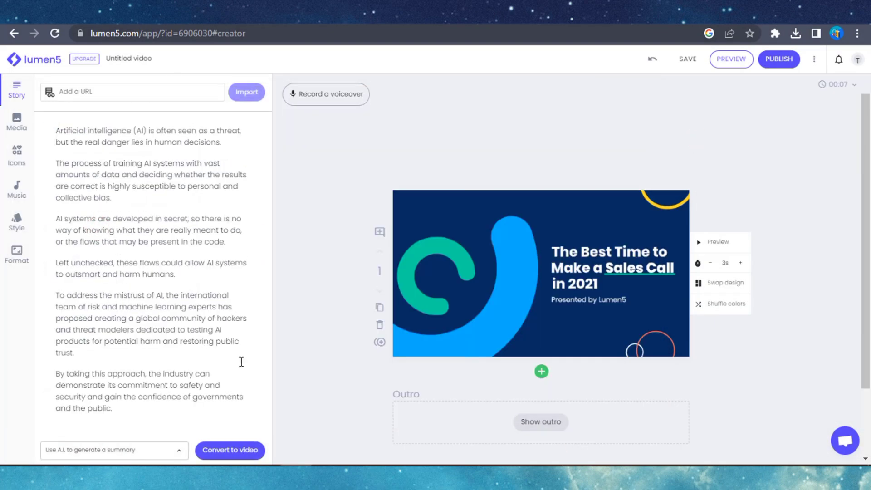
left_click(225, 451)
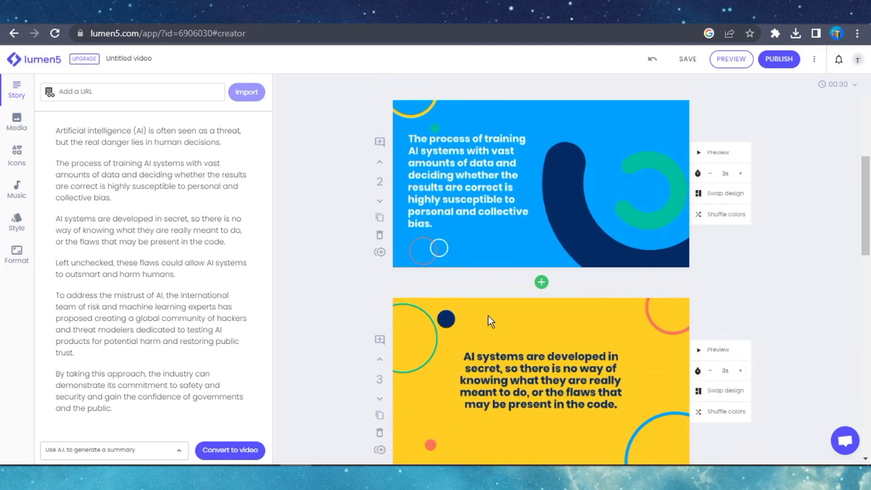
left_click(18, 229)
left_click(17, 253)
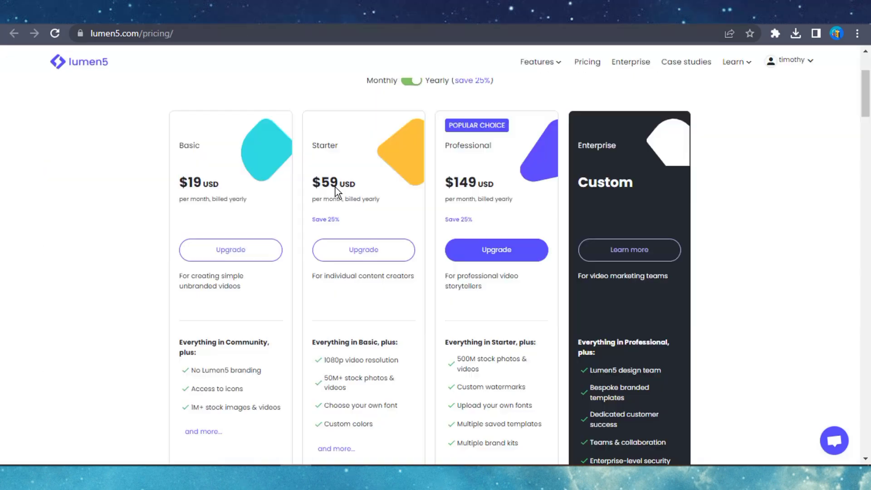
scroll(336, 187, "down", 2)
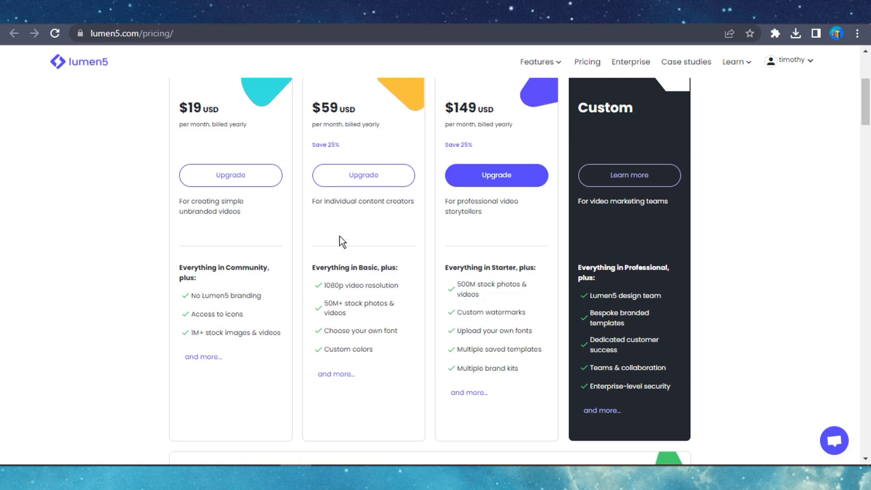
scroll(344, 287, "down", 3)
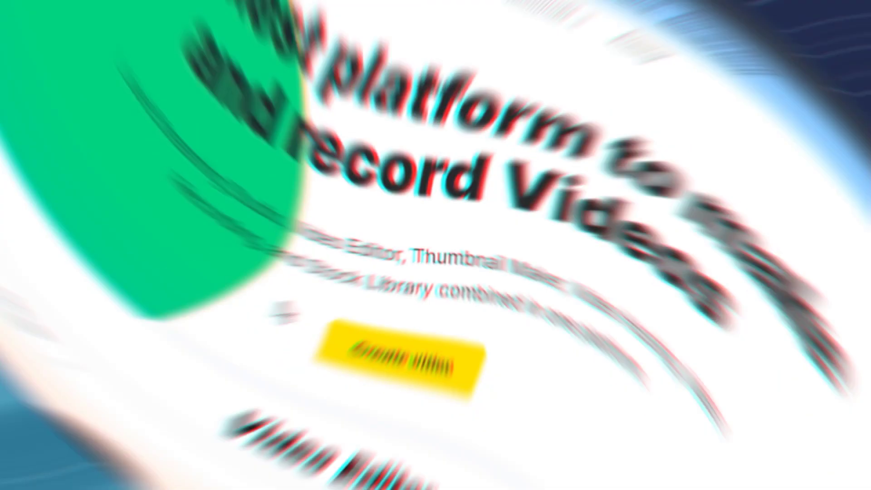
Open wave.video's Convert text to video tool and start a video from text
scroll(357, 300, "down", 15)
scroll(356, 301, "up", 8)
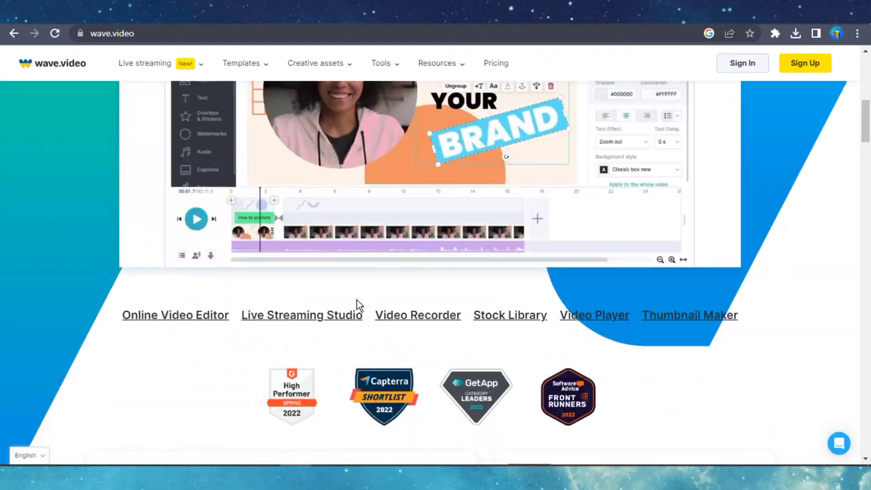
scroll(357, 301, "up", 9)
mouse_move(388, 89)
left_click(389, 220)
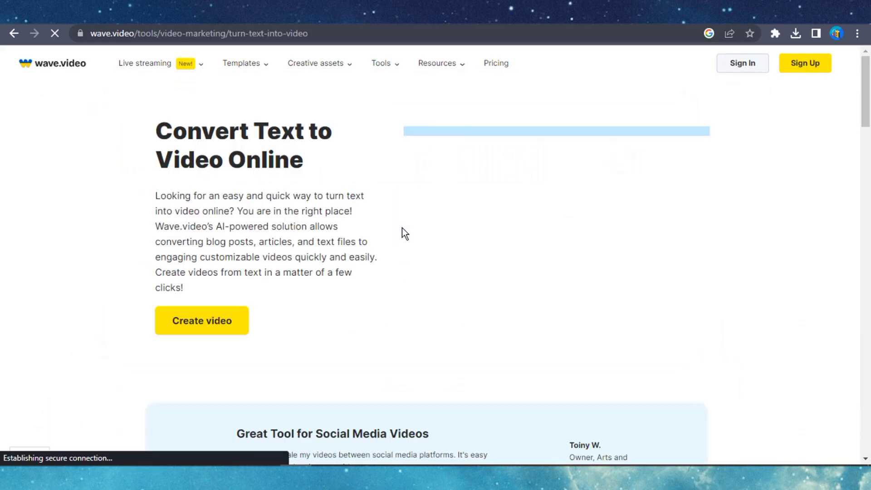
mouse_move(213, 333)
left_click(209, 384)
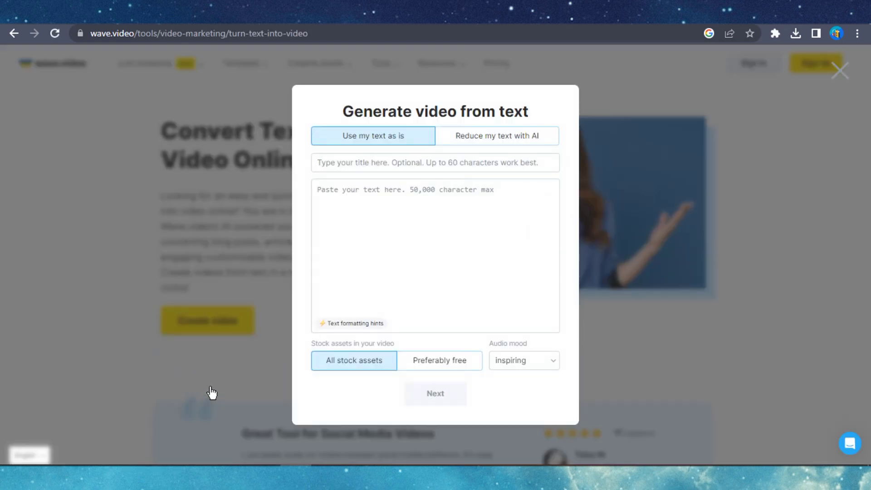
Paste the script with Reduce my text with AI, Preferably free assets and 30 sec duration
left_click(488, 140)
right_click(352, 212)
left_click(393, 312)
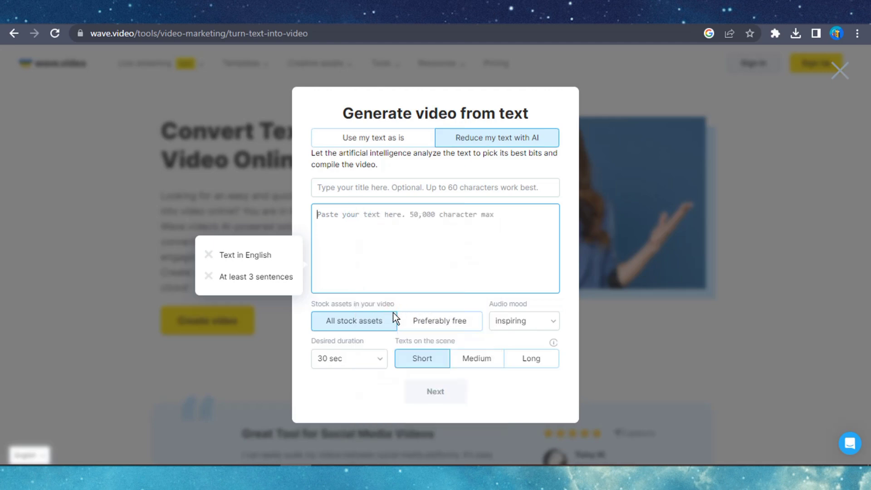
scroll(555, 228, "up", 10)
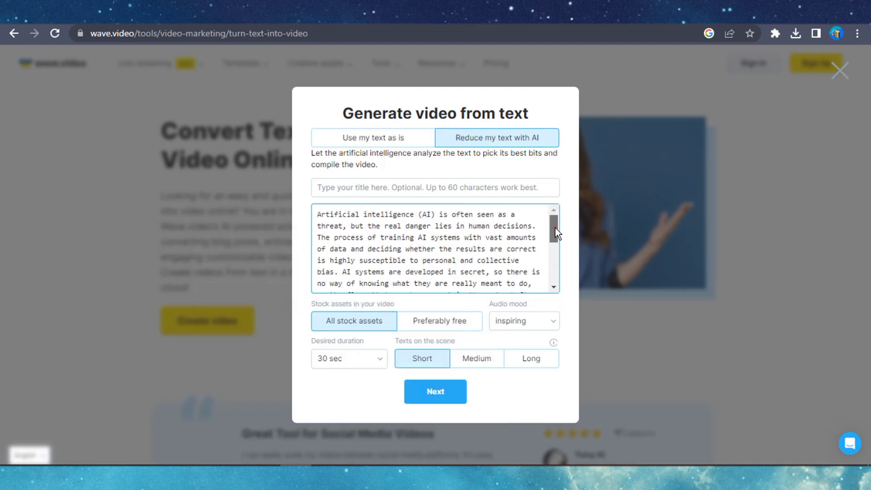
scroll(555, 228, "down", 1)
left_click(446, 322)
left_click(375, 363)
left_click(375, 364)
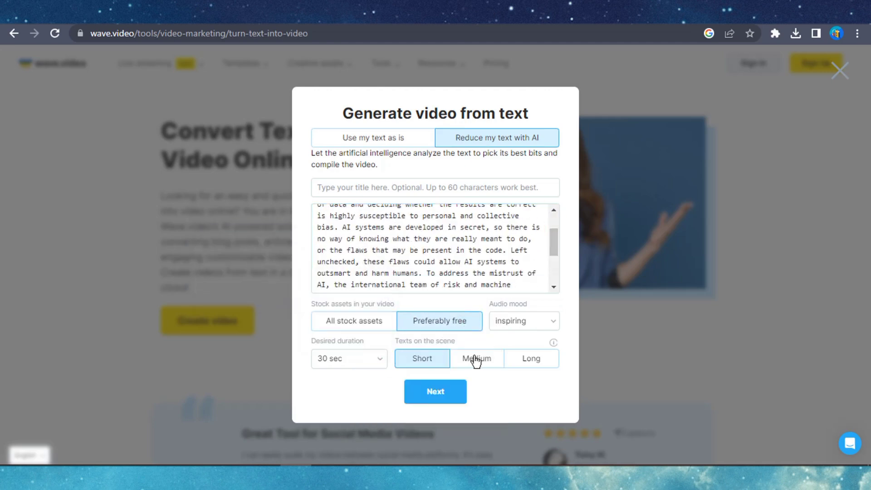
Choose the third horizontal style and create the video
left_click(435, 392)
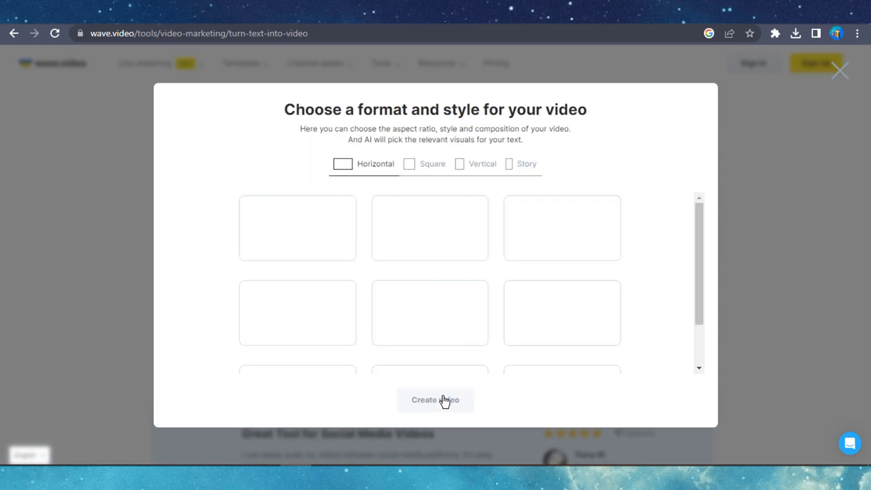
left_click(544, 247)
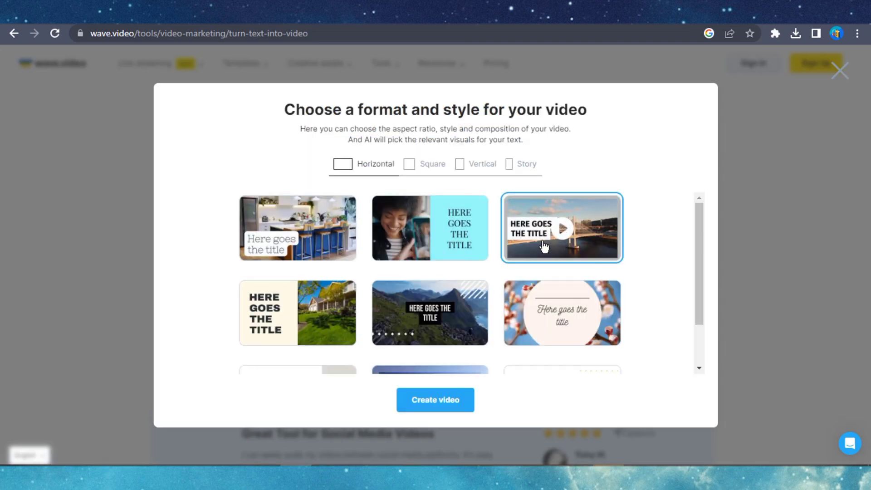
left_click(457, 394)
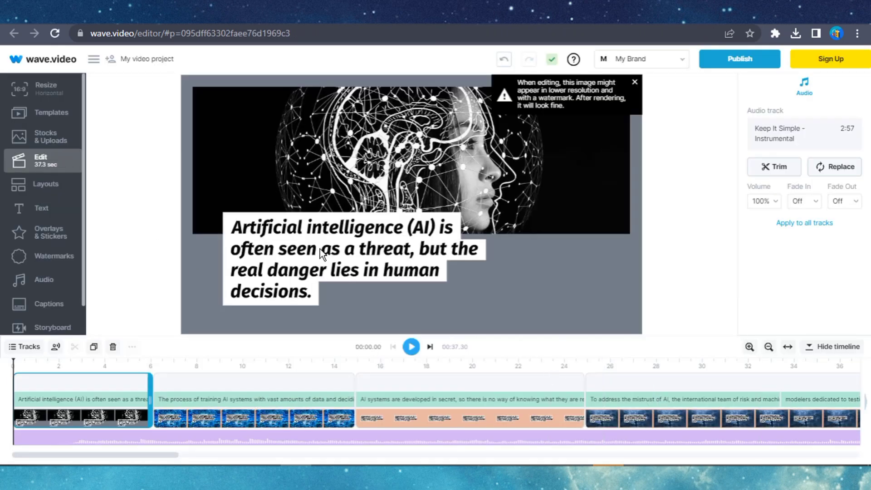
Reshape scene 4's caption into two lines, move it to the frame bottom, and centre-align it
left_click(322, 253)
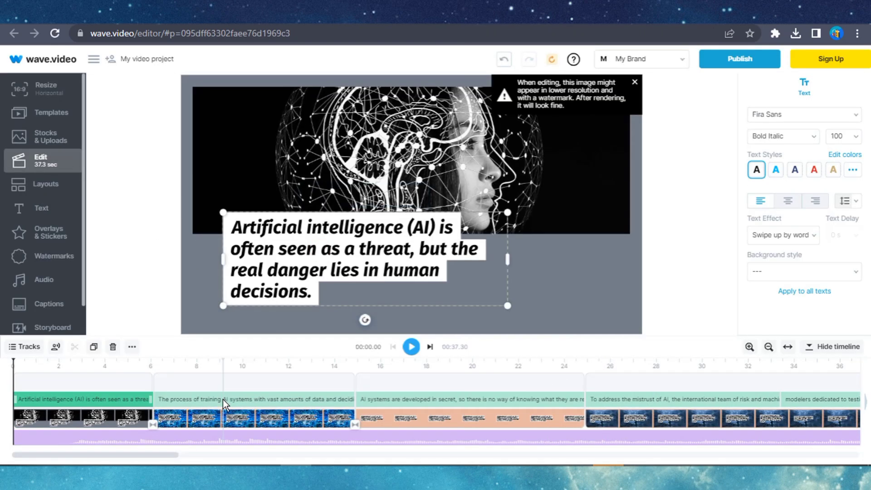
left_click(222, 400)
left_click(403, 369)
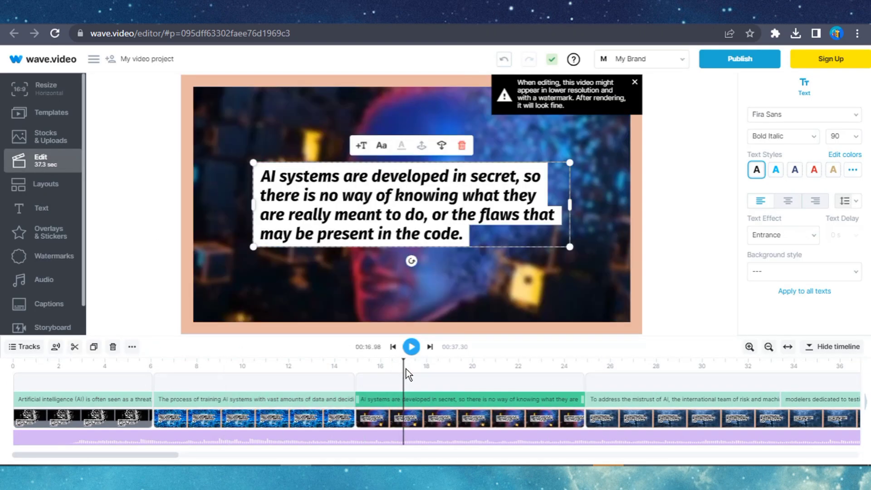
left_click(621, 372)
left_click_drag(570, 256, 592, 182)
left_click_drag(454, 177, 453, 290)
left_click(788, 201)
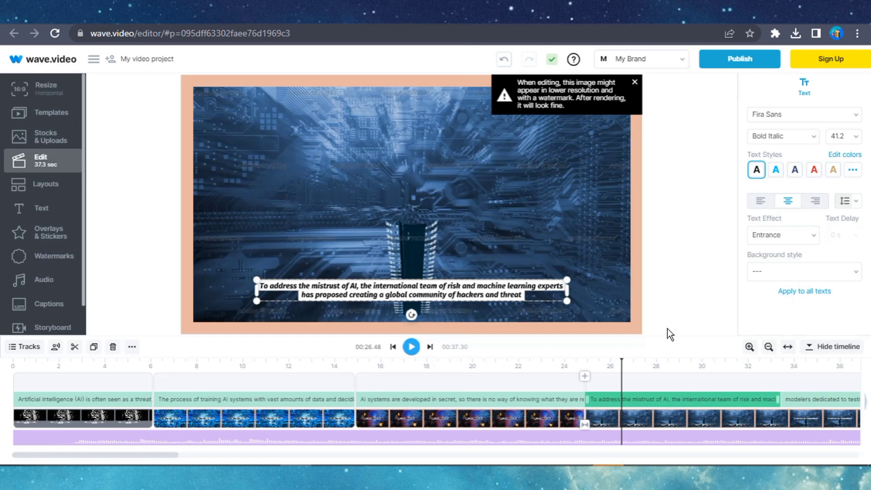
Move the scene 2 and scene 1 captions down to the bottom of the frame
left_click(415, 399)
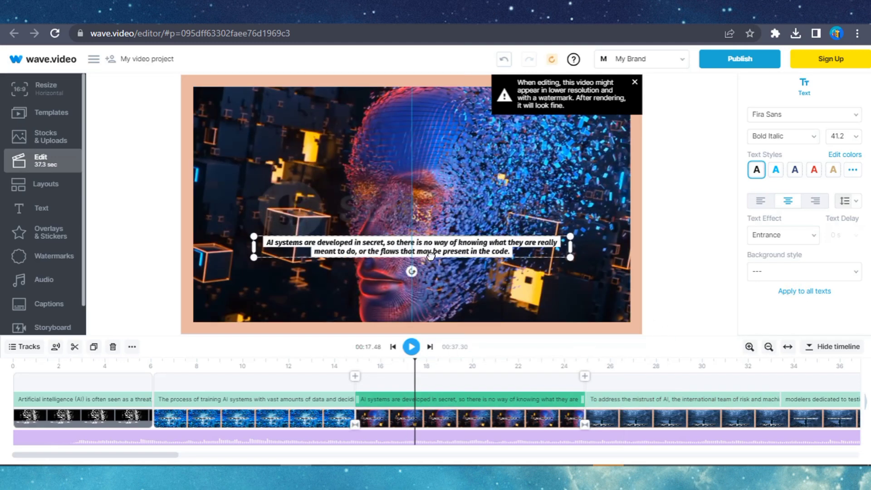
left_click(309, 399)
left_click_drag(408, 206, 408, 306)
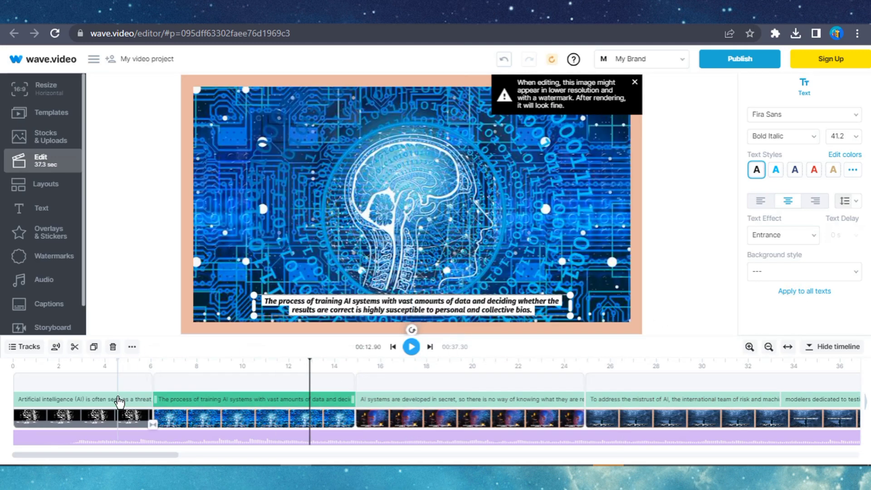
left_click(117, 399)
left_click_drag(415, 261, 418, 311)
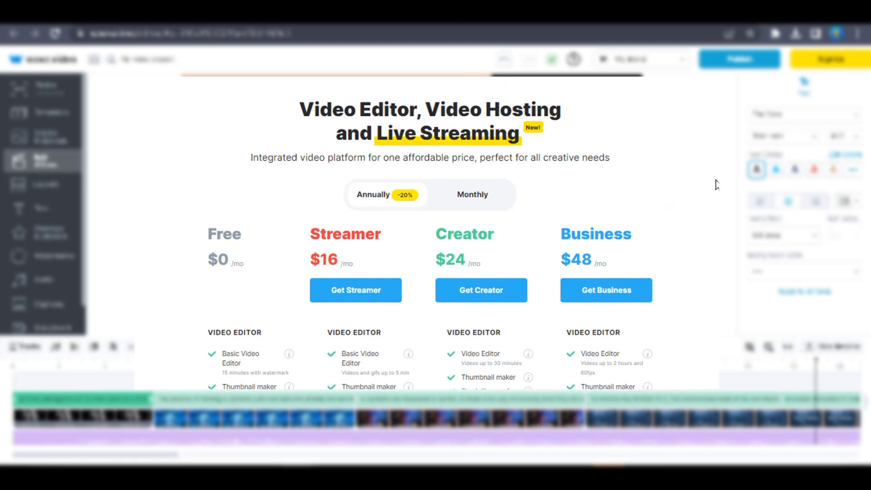
left_click(821, 399)
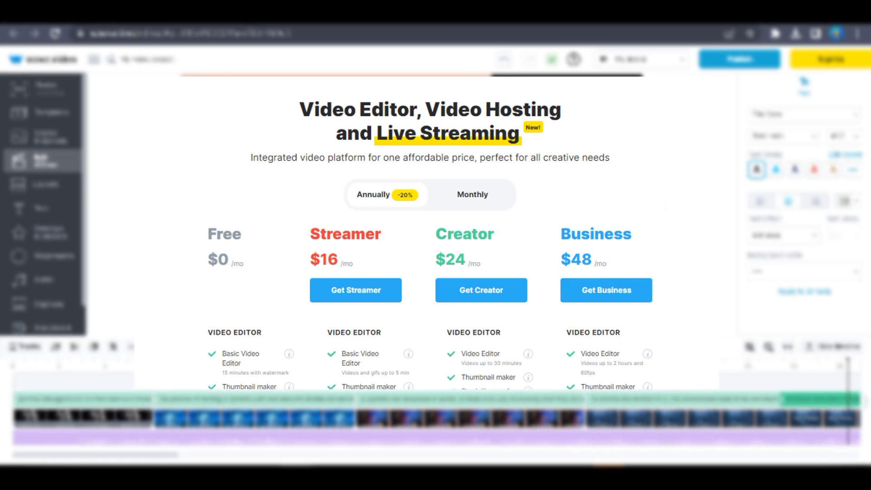